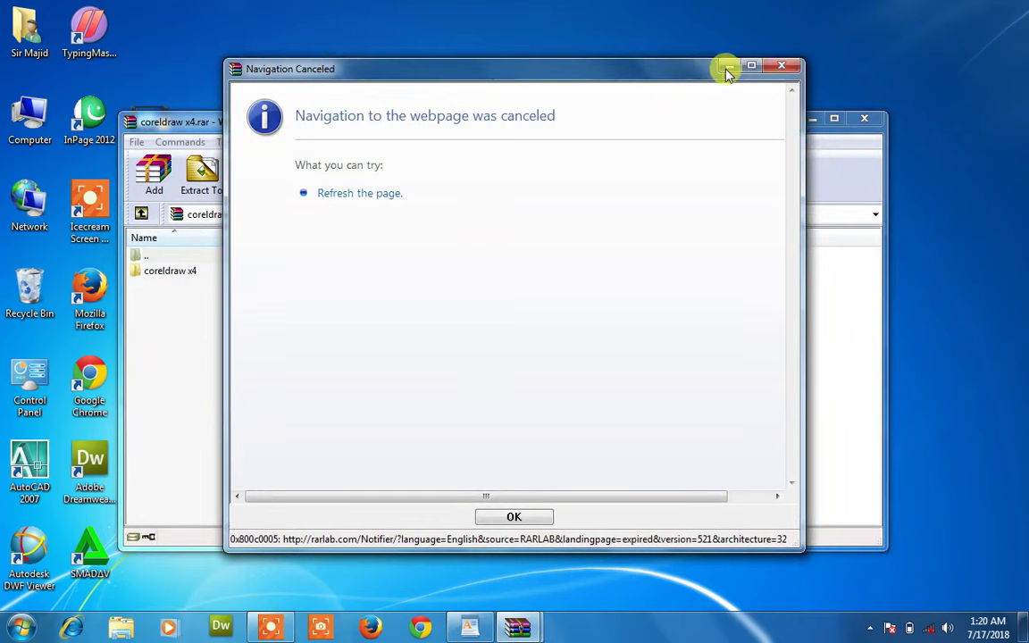
Dismiss the WinRAR web notice and open the nested coreldraw x4 folders inside the coreldraw x4.rar archive
click(781, 65)
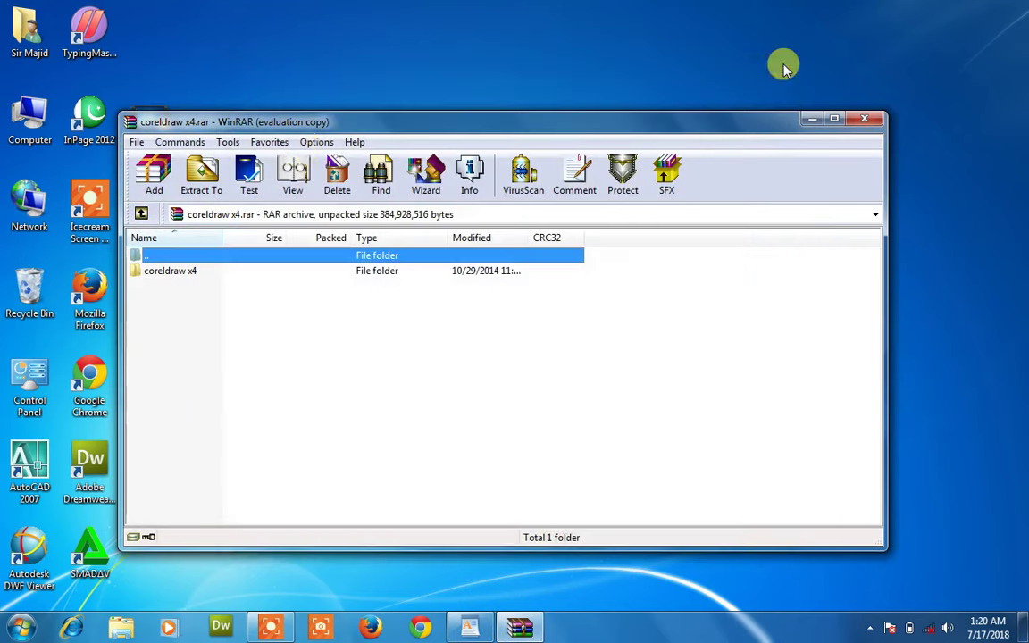
double_click(190, 269)
double_click(189, 272)
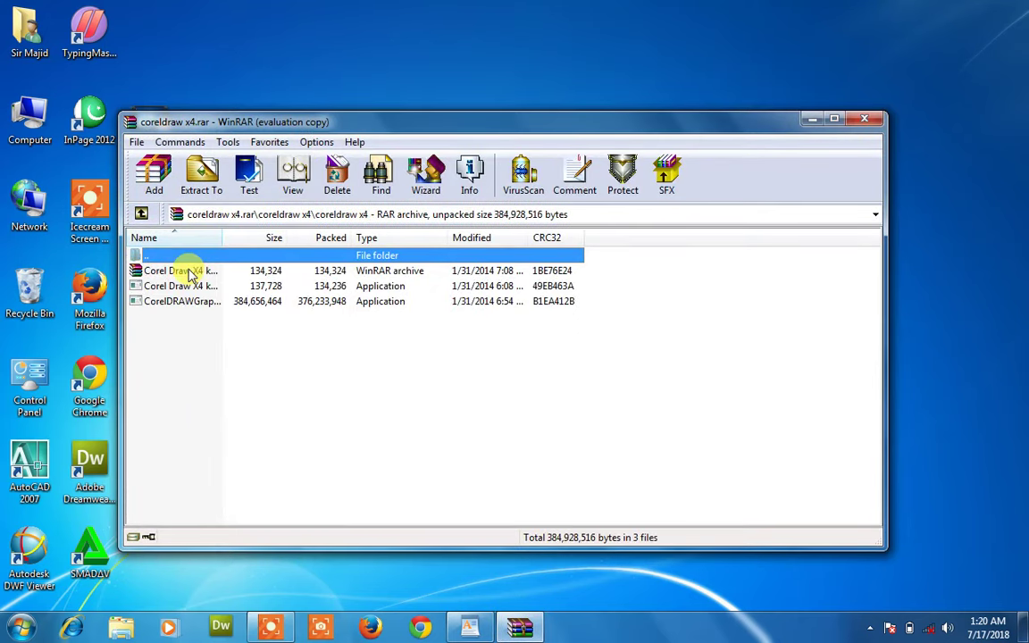
Launch CorelDRAWGraphicsSuiteX4Installer_EN.exe from the archive and accept the terms in the license agreement
click(188, 304)
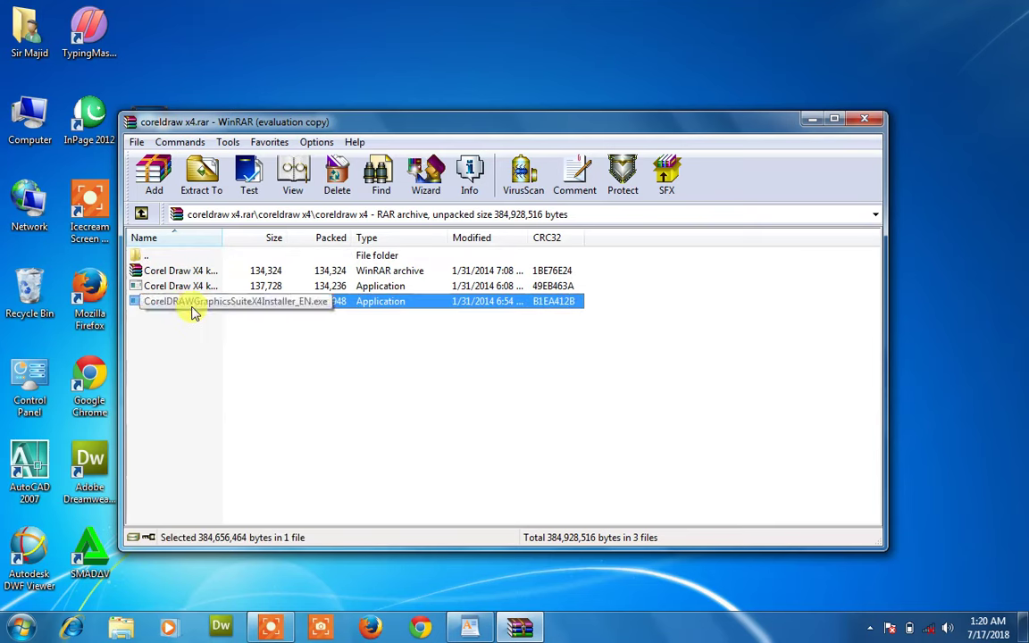
drag(223, 238, 393, 272)
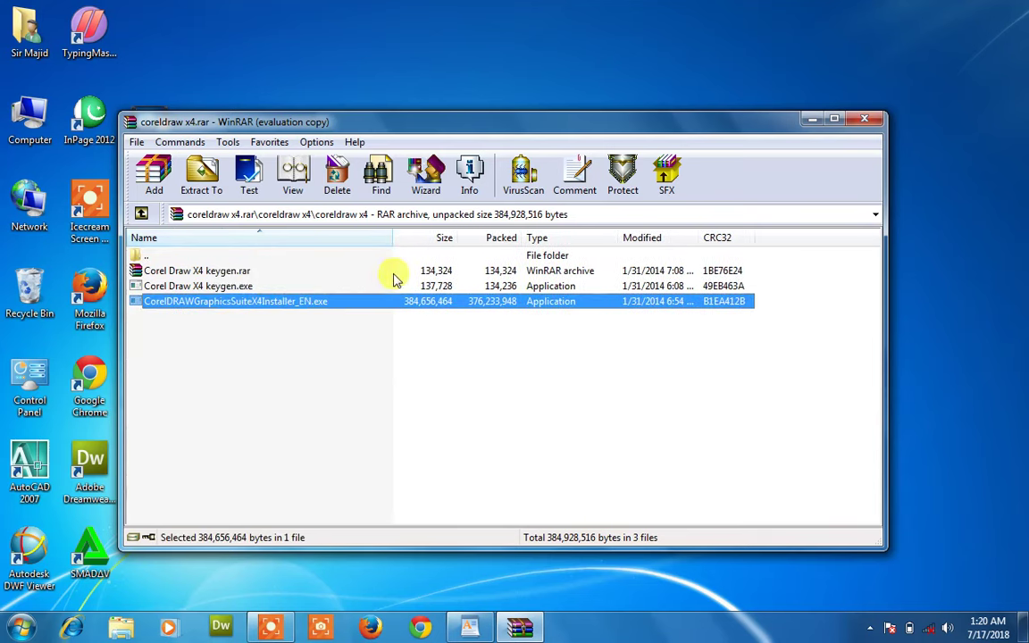
double_click(289, 304)
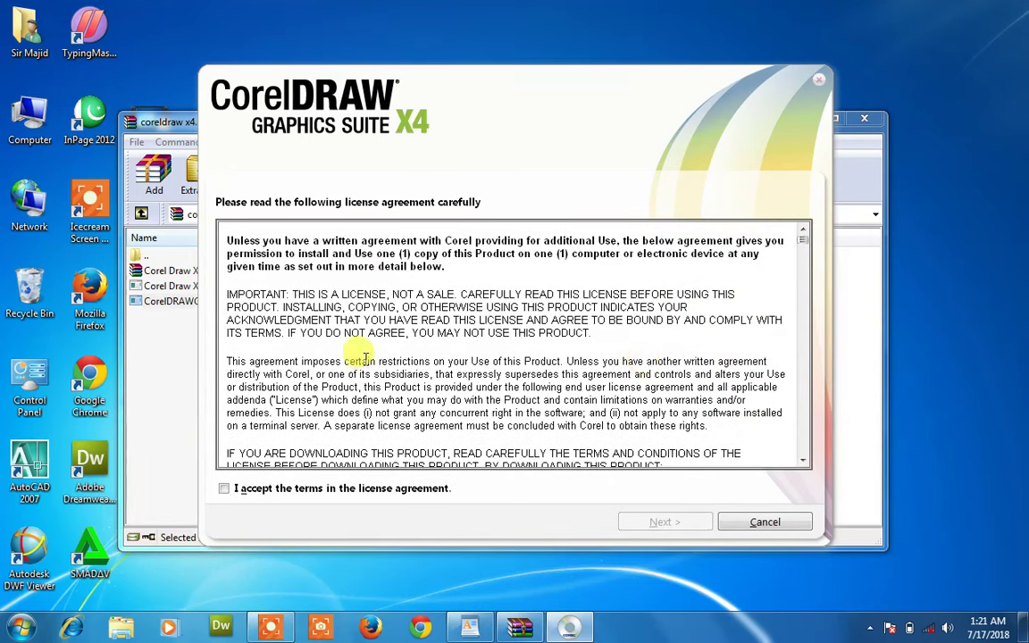
click(225, 489)
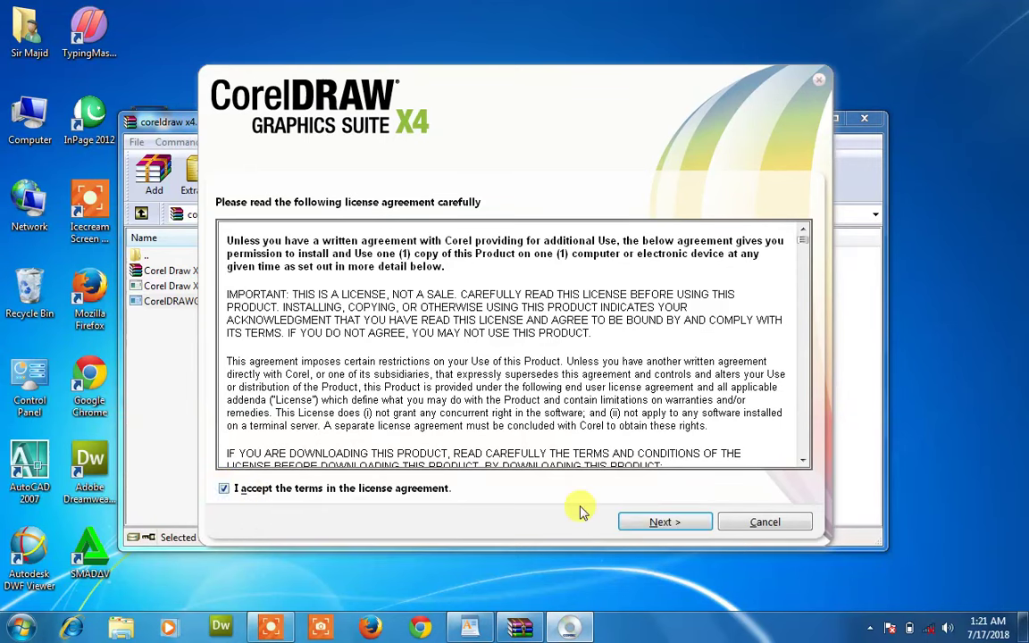
click(638, 526)
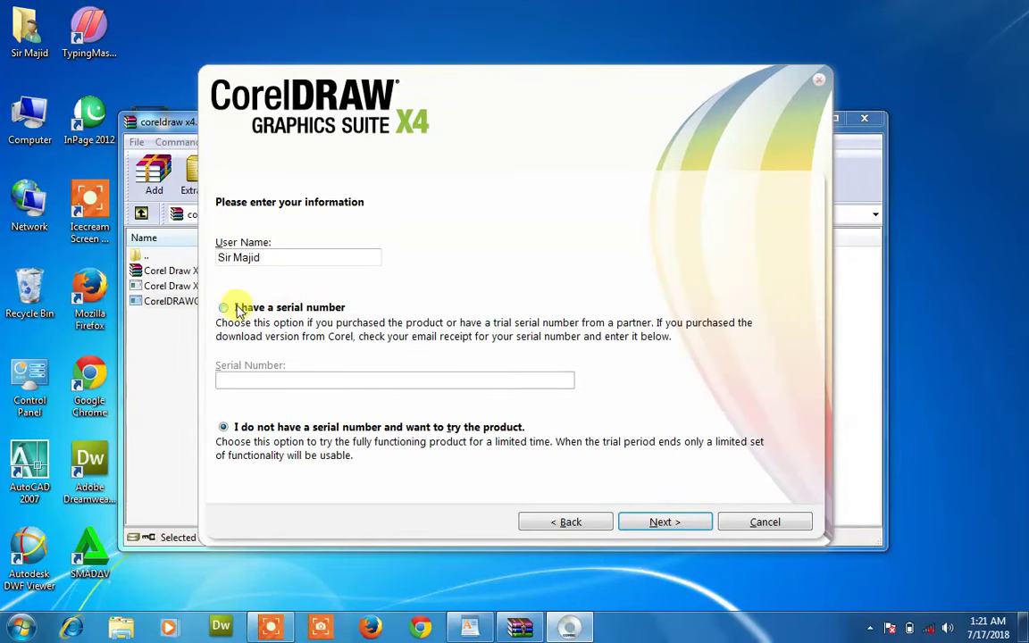
Run Corel Draw X4 keygen.exe from the archive and generate and copy a key code
click(174, 321)
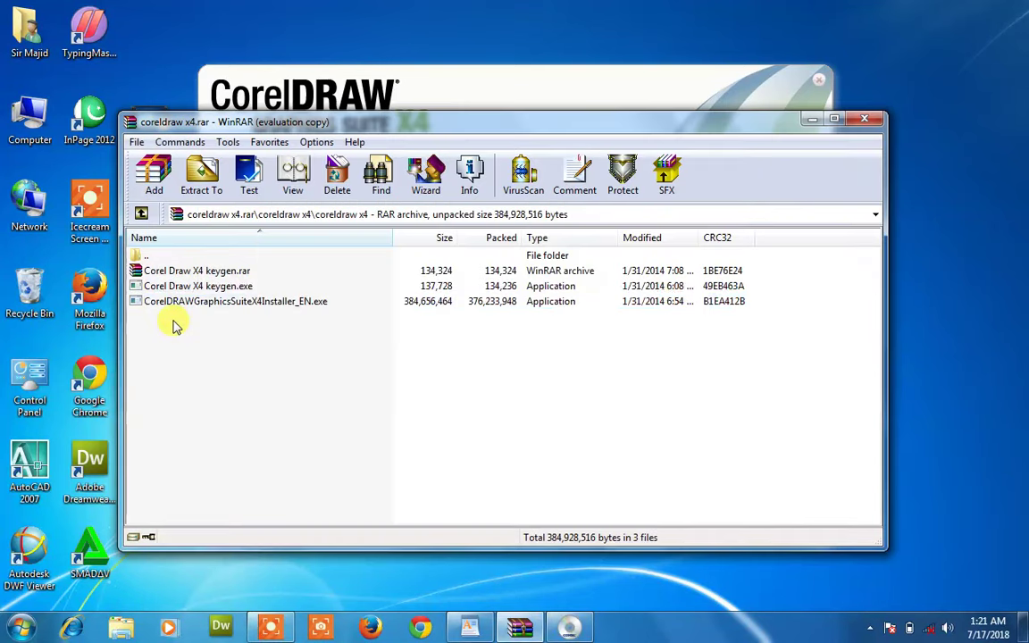
click(217, 288)
double_click(217, 287)
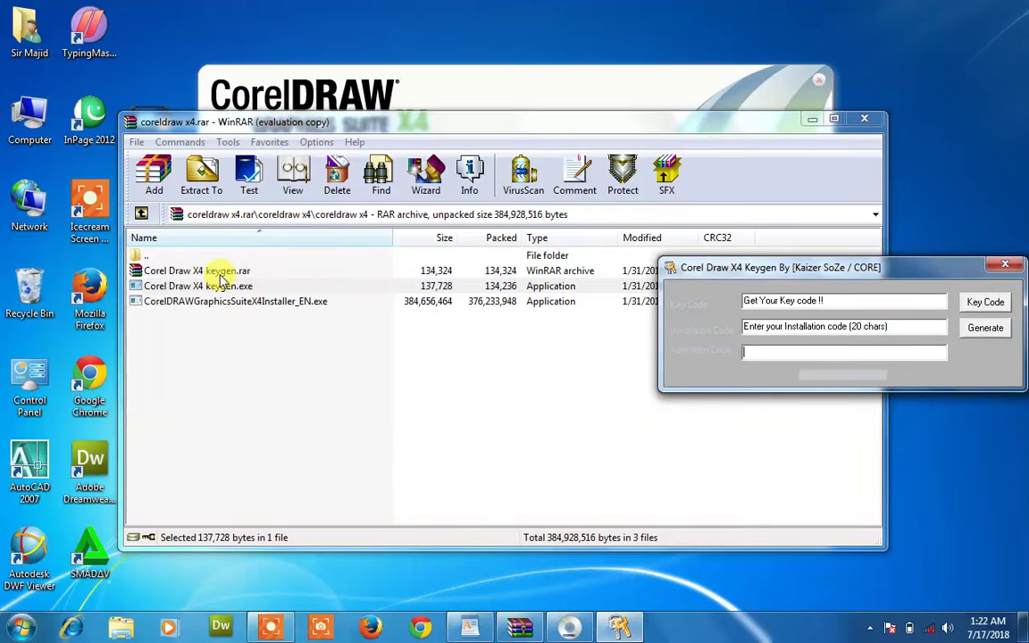
drag(810, 271, 535, 368)
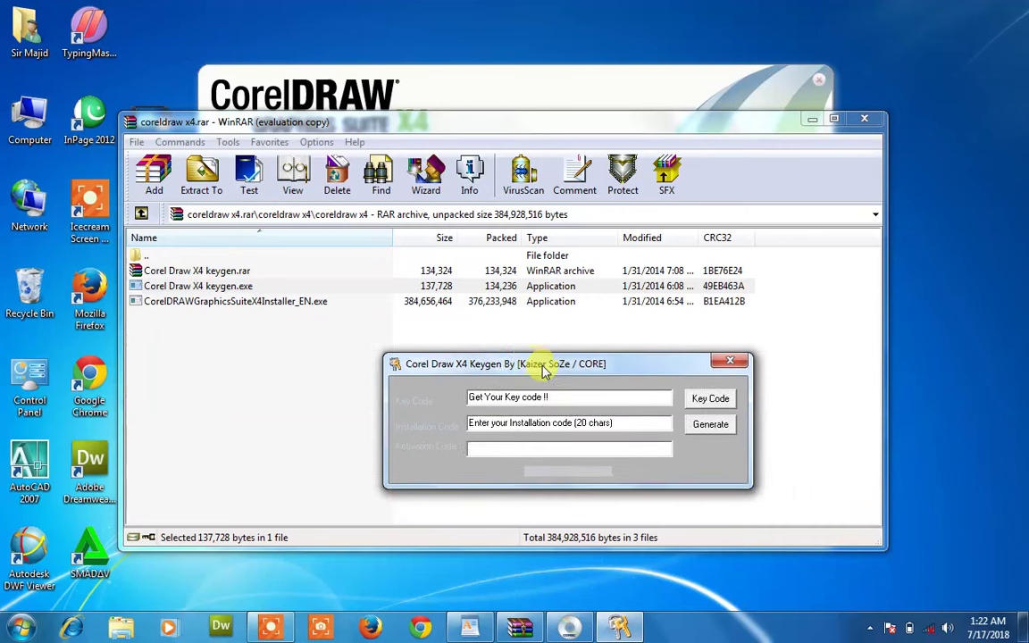
click(706, 400)
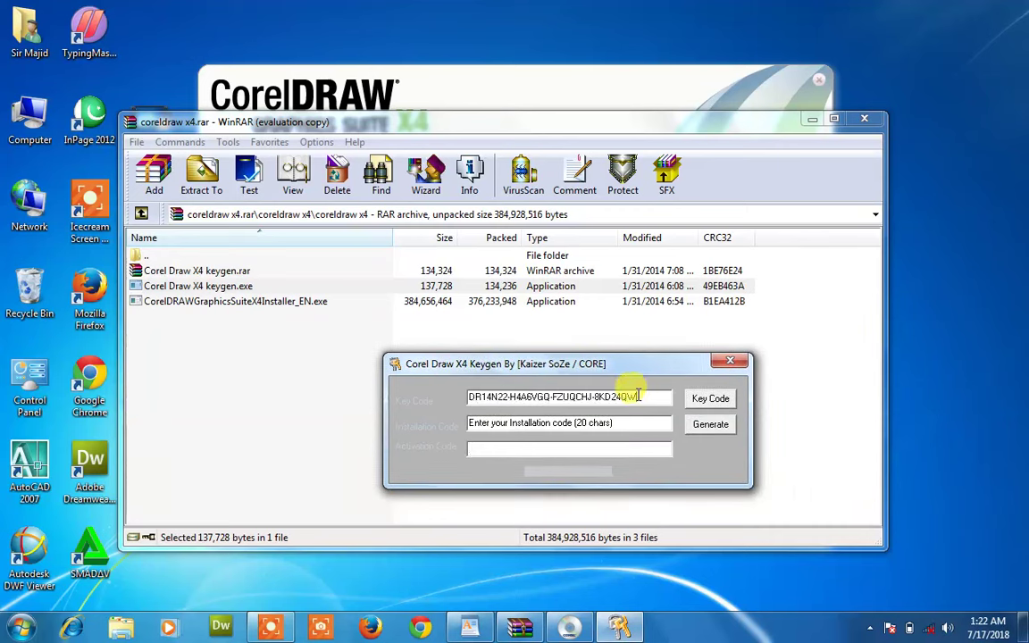
drag(643, 396, 432, 418)
key(ctrl+c)
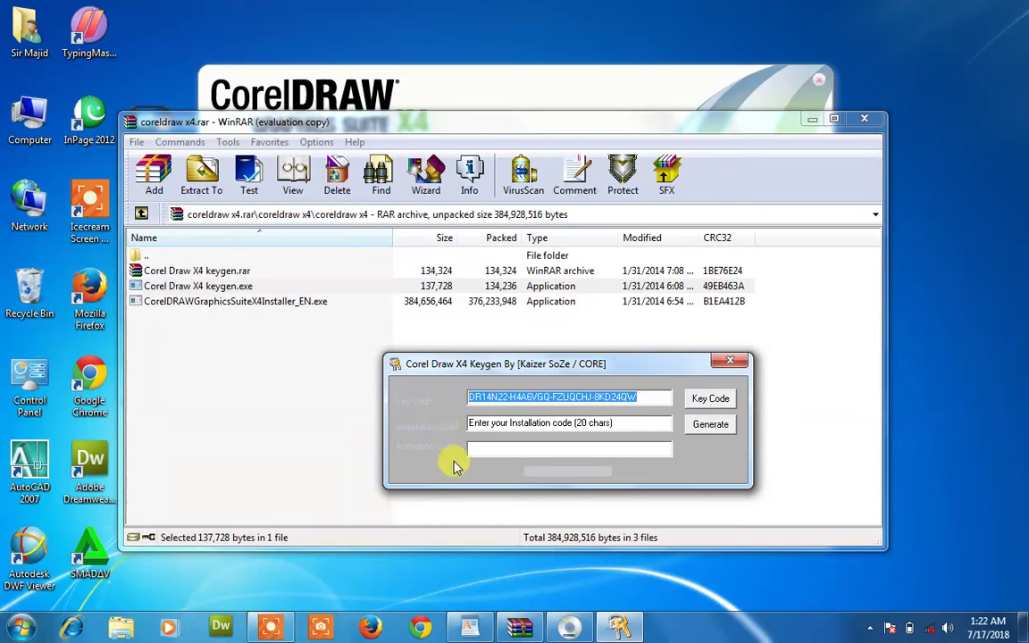
Choose "I have a serial number" in the installer, paste the serial number, and start the installation with the default settings
click(569, 628)
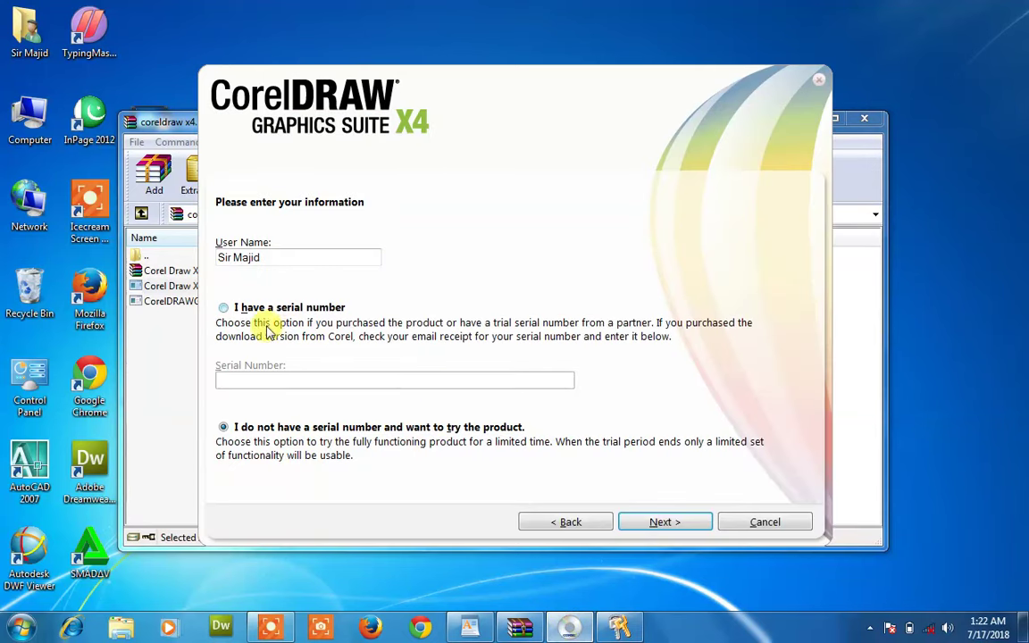
click(223, 308)
click(239, 378)
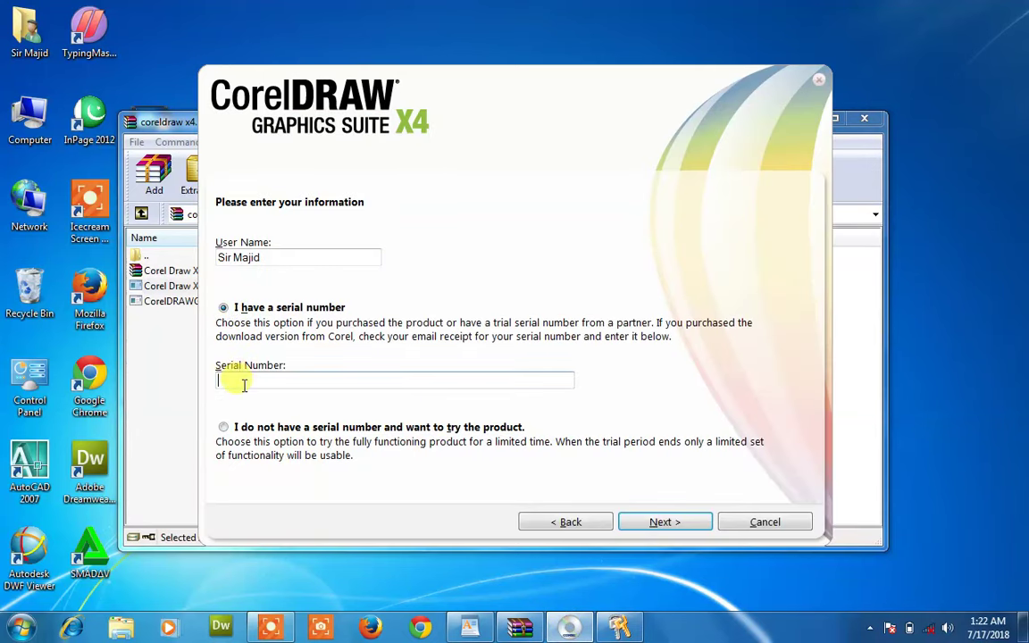
key(ctrl+v)
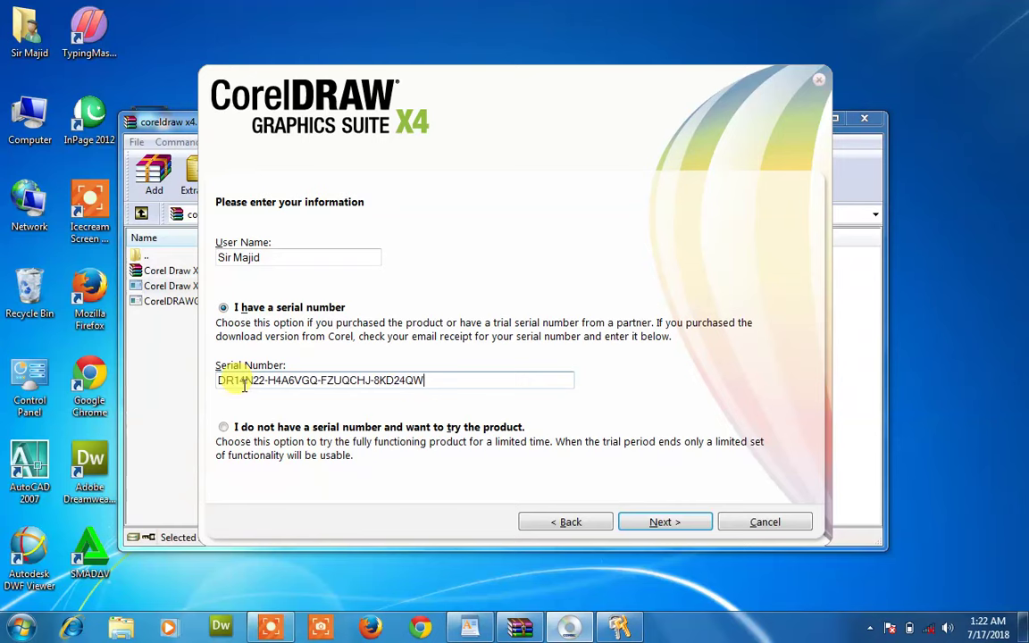
click(679, 528)
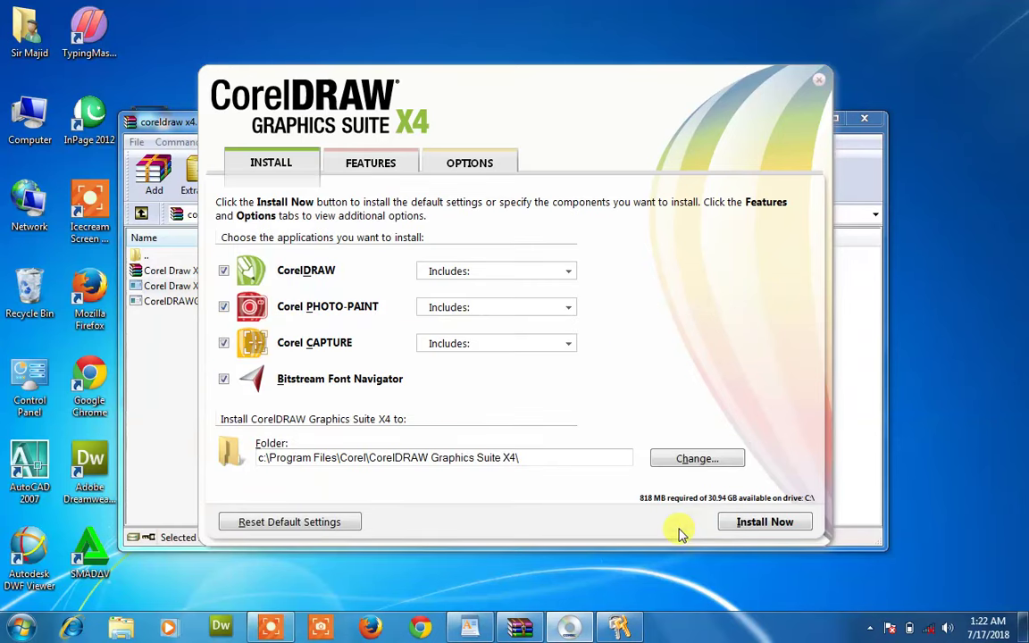
click(742, 525)
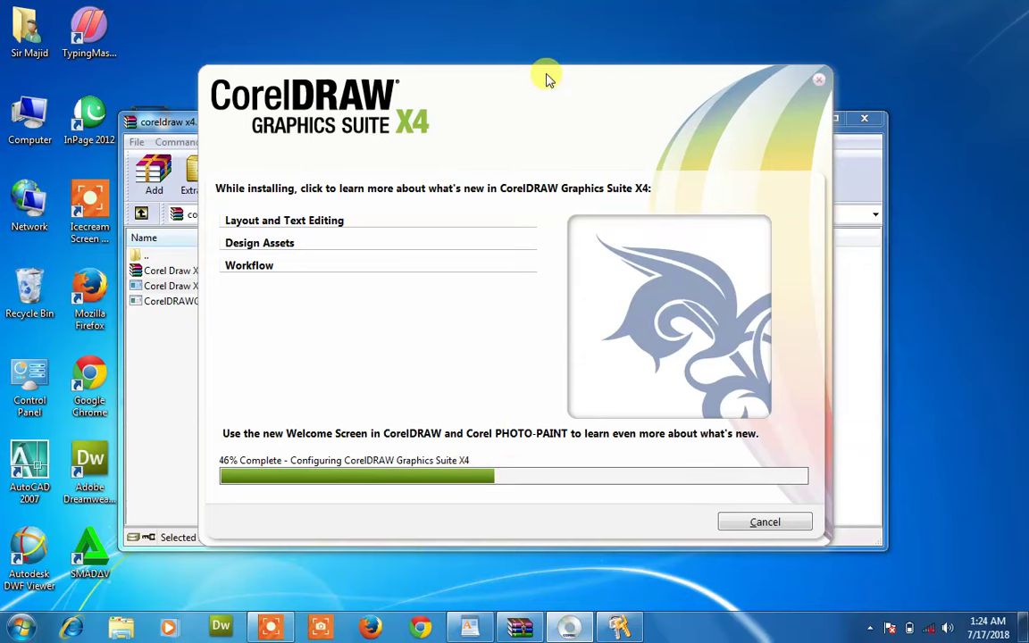
Open a blank WordPad document and arrange its window below the CorelDRAW installer window
drag(549, 79, 625, 96)
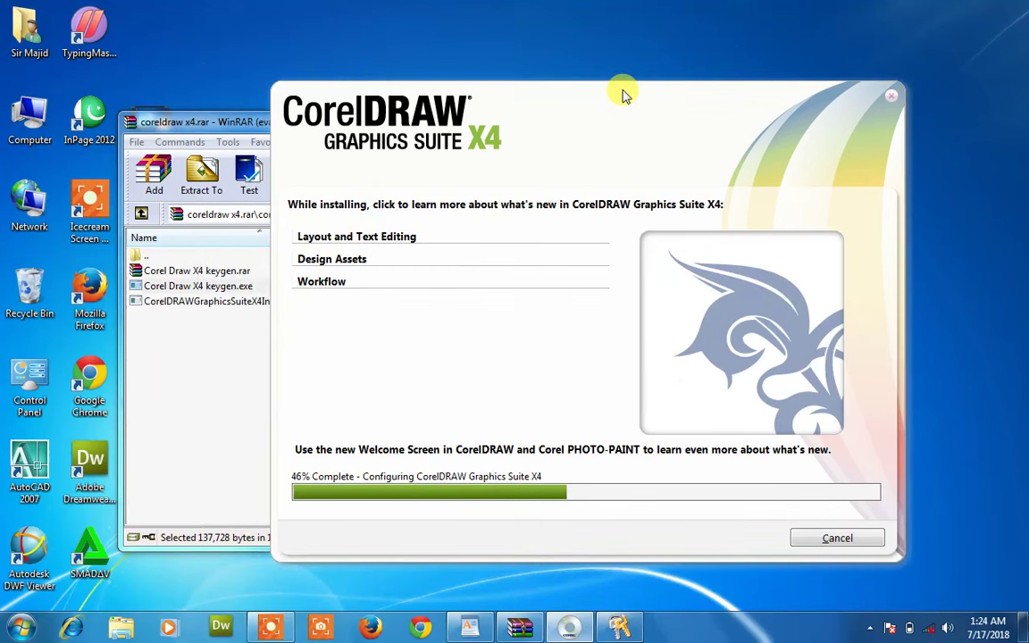
click(20, 631)
text(wor)
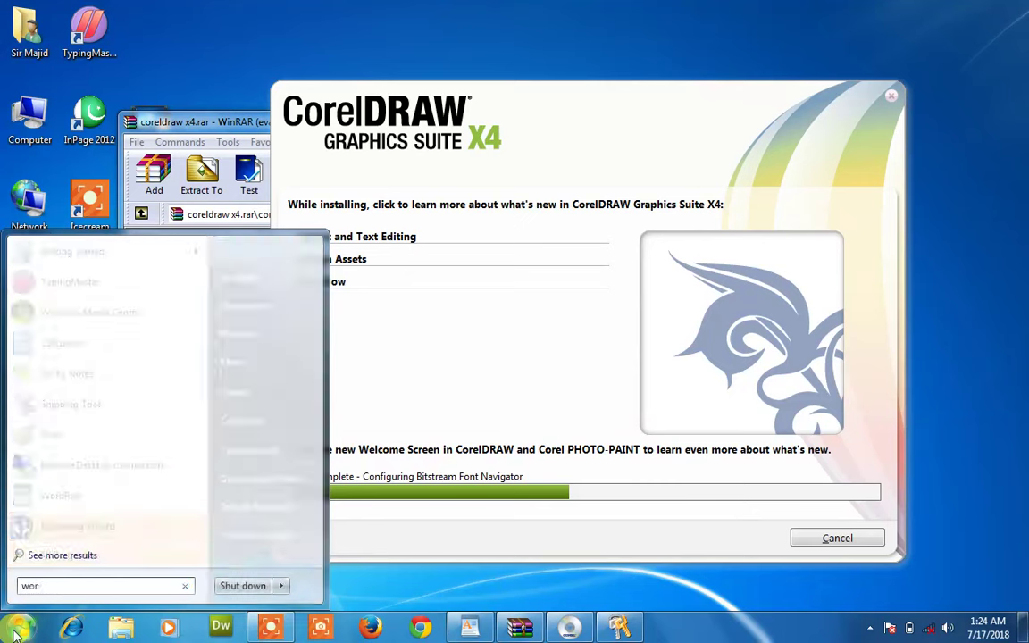
text(dpad)
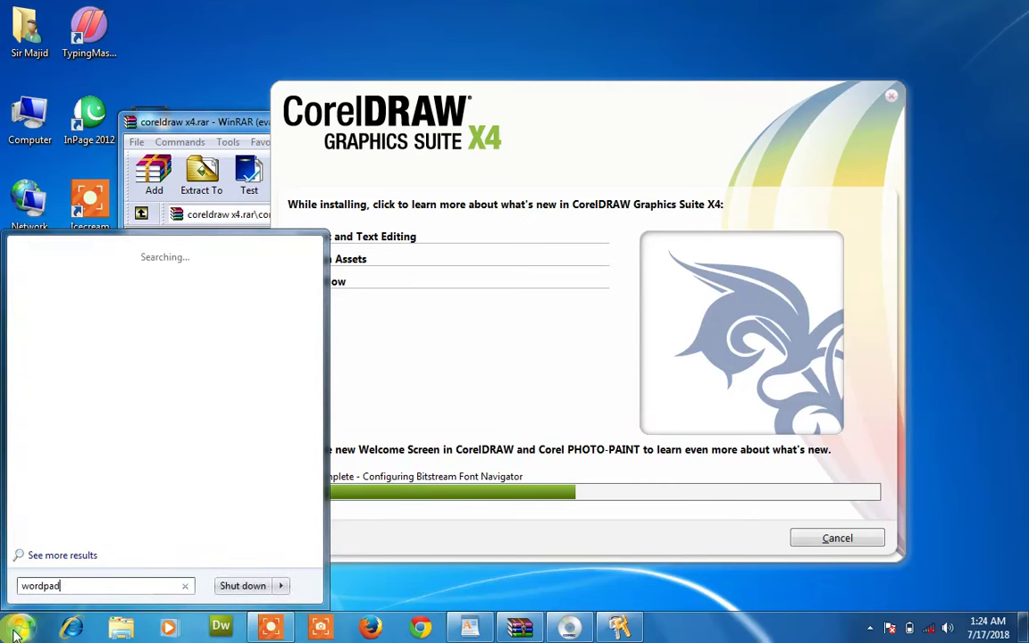
key(Return)
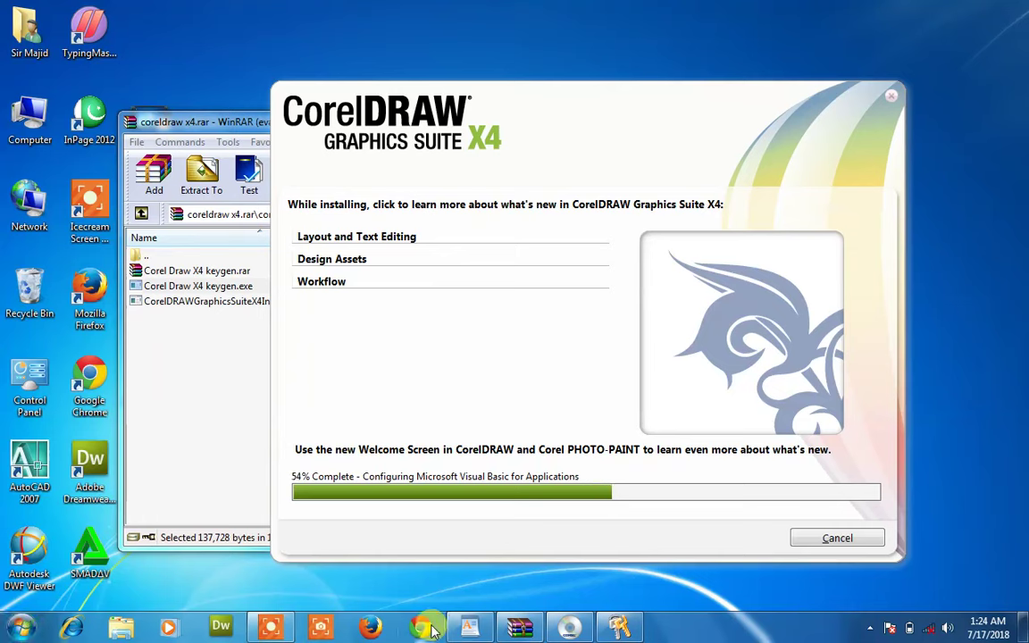
click(468, 628)
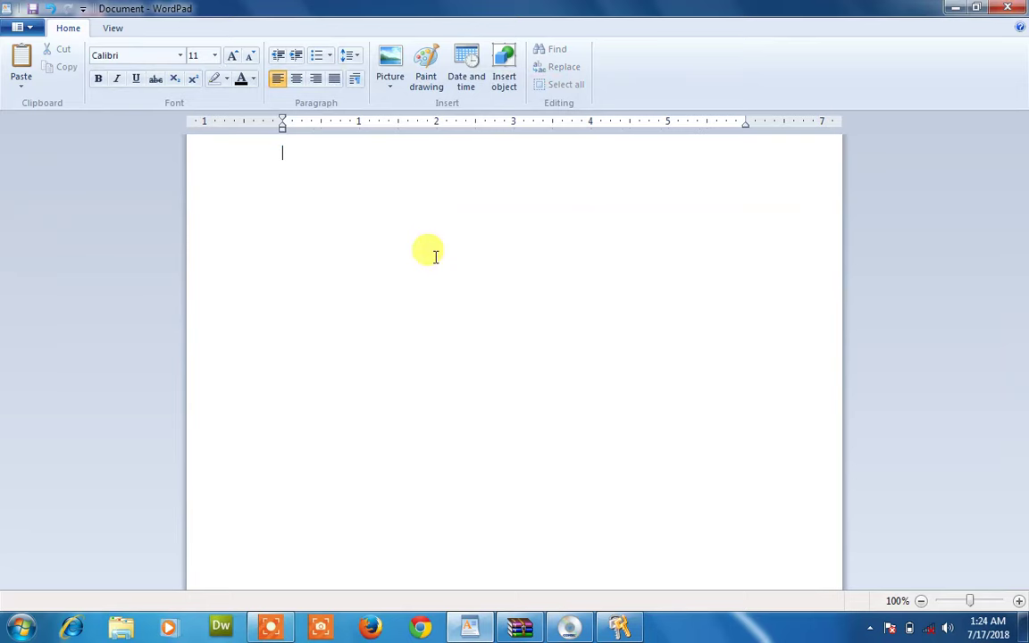
click(569, 627)
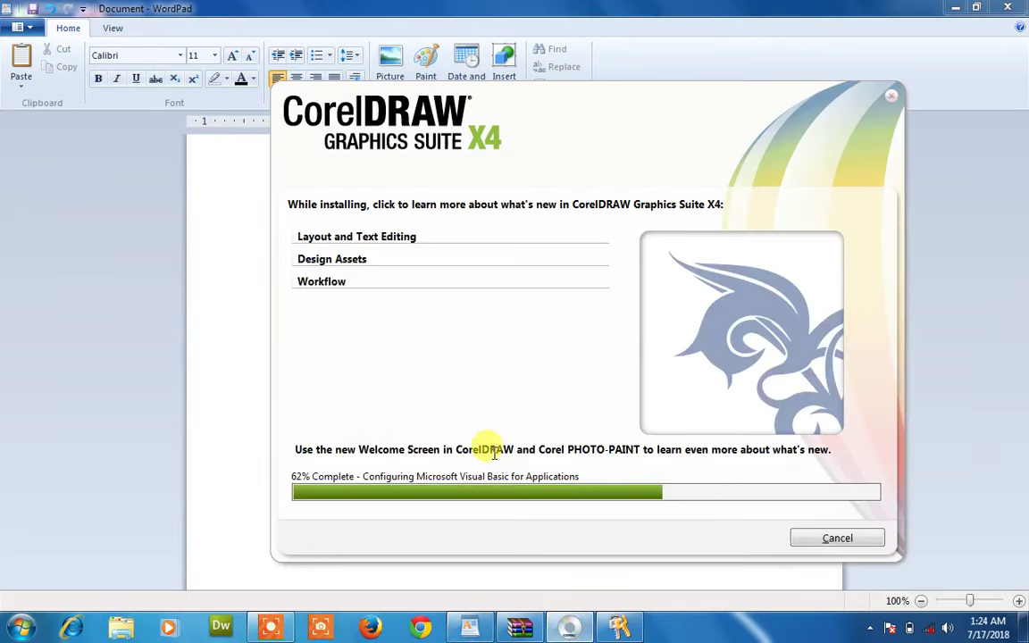
click(229, 395)
drag(609, 7, 679, 375)
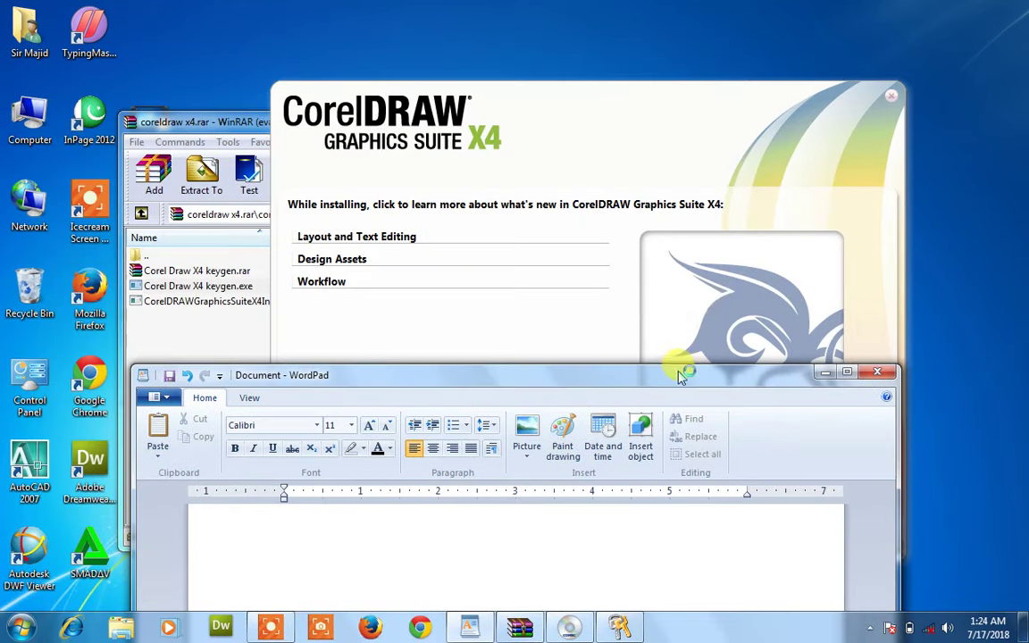
drag(671, 117, 593, 38)
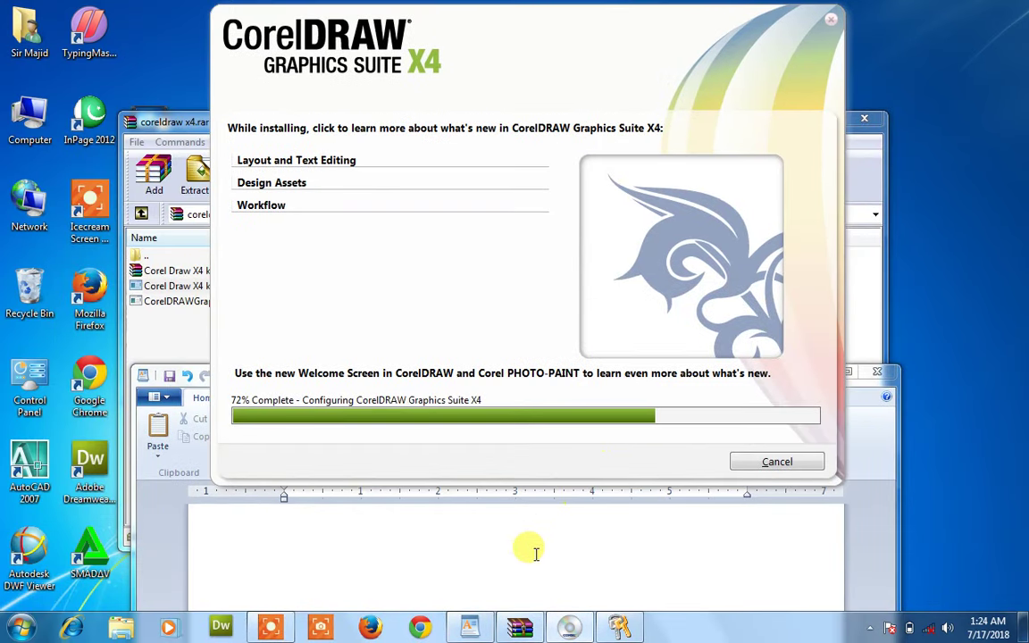
Increase the font size to 26 in the blank WordPad document
click(525, 579)
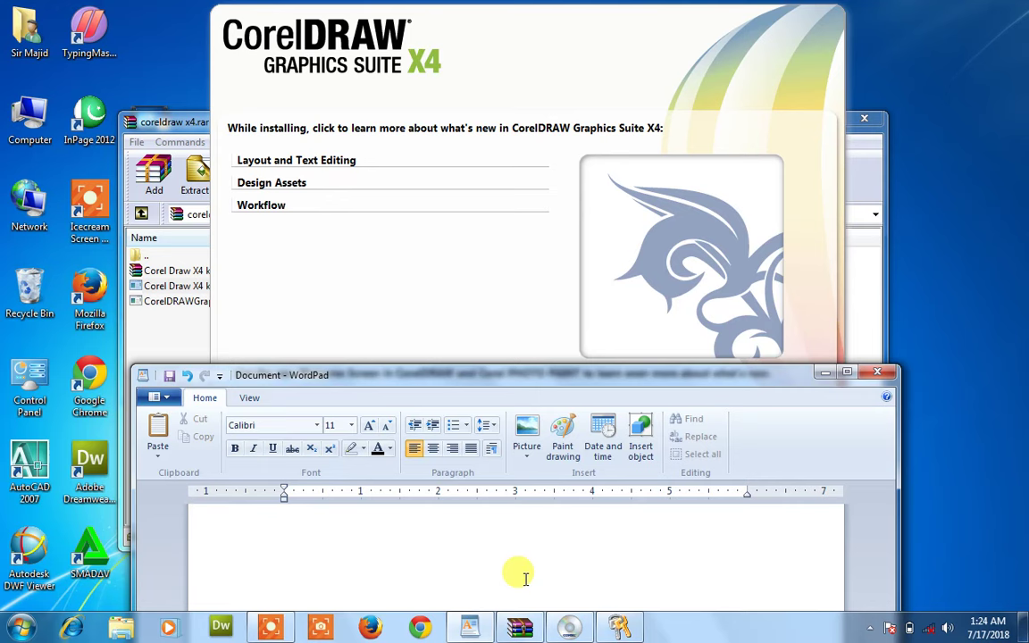
click(368, 427)
click(368, 426)
click(368, 426)
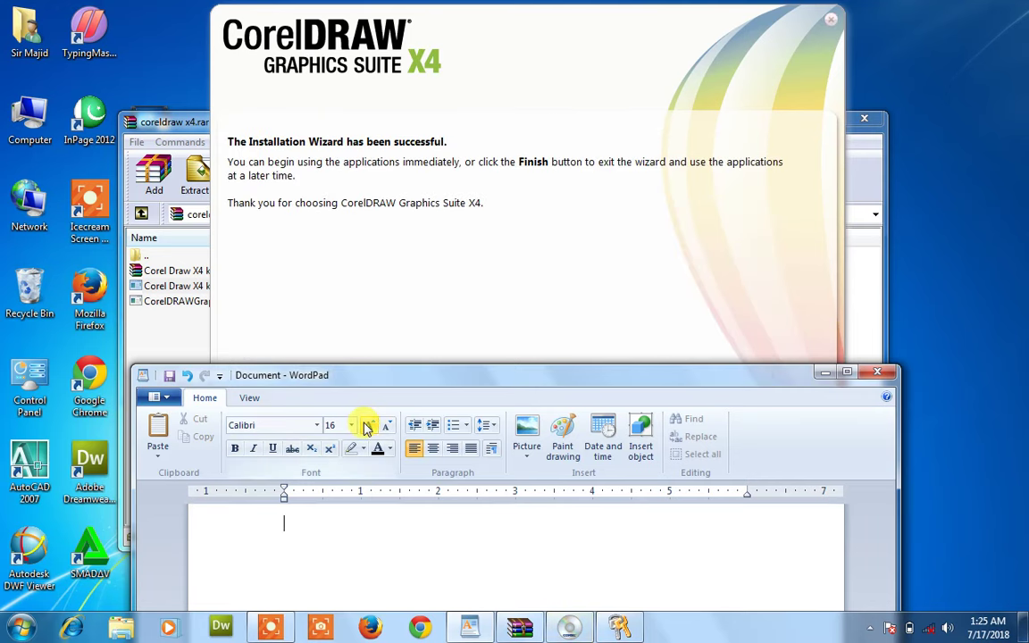
click(366, 426)
click(367, 426)
Finish the CorelDRAW installation wizard and launch CorelDRAW X4
click(498, 257)
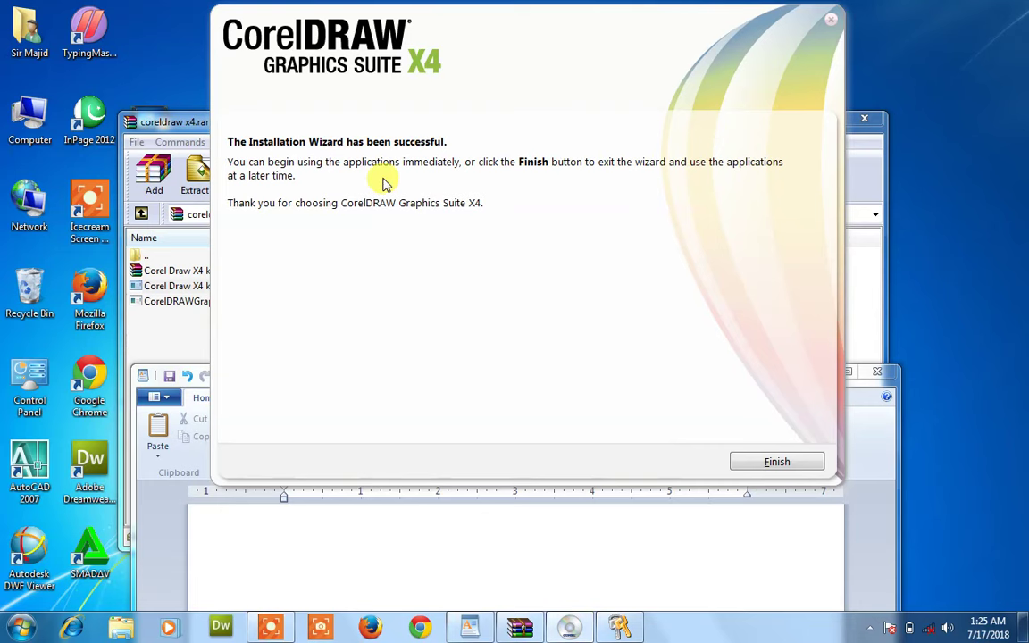
click(776, 462)
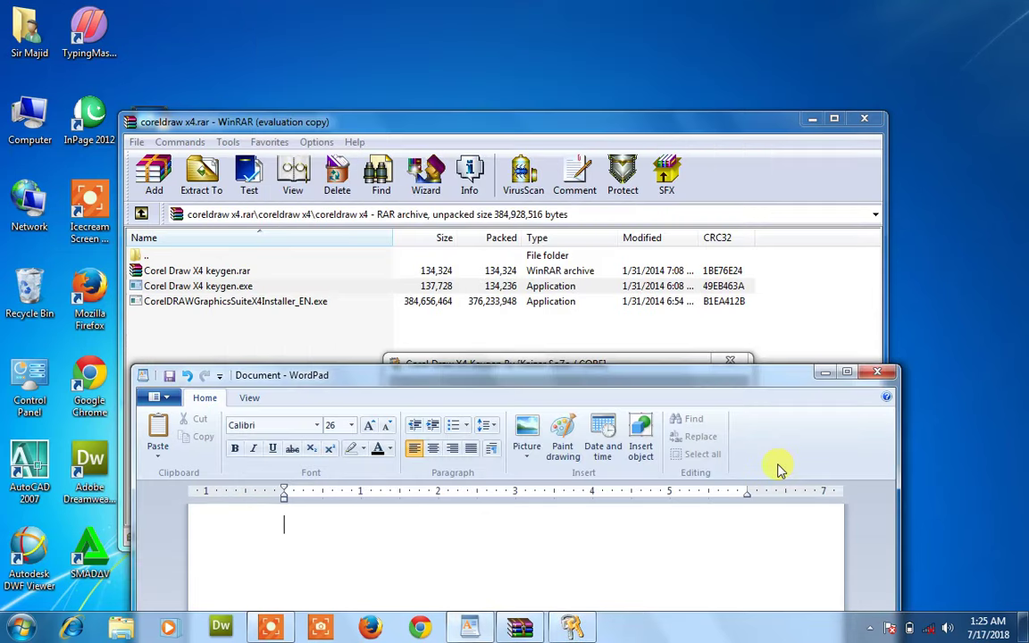
click(26, 634)
text(corel)
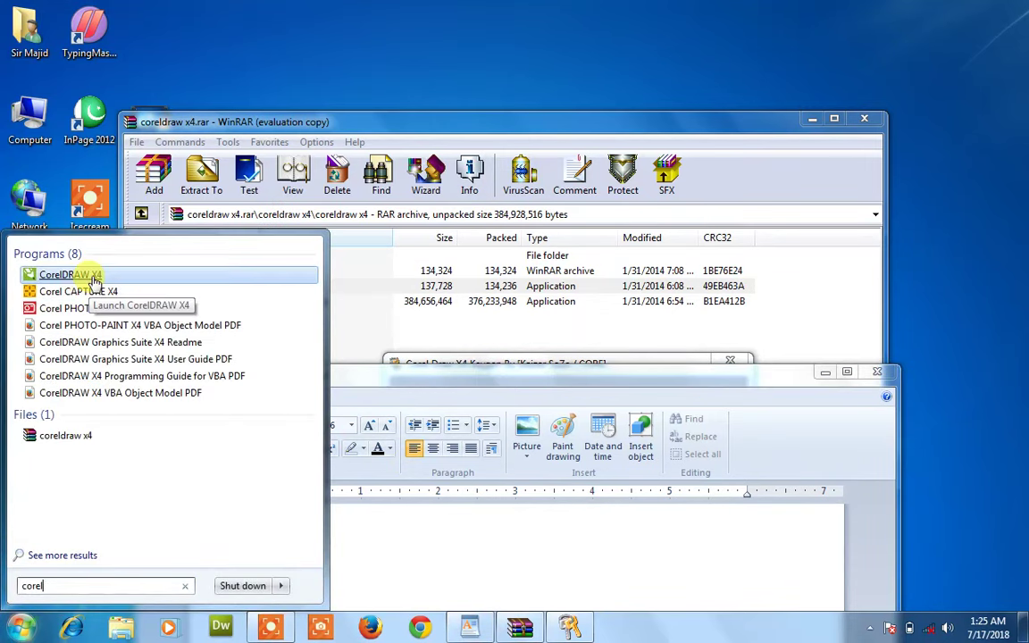
click(94, 280)
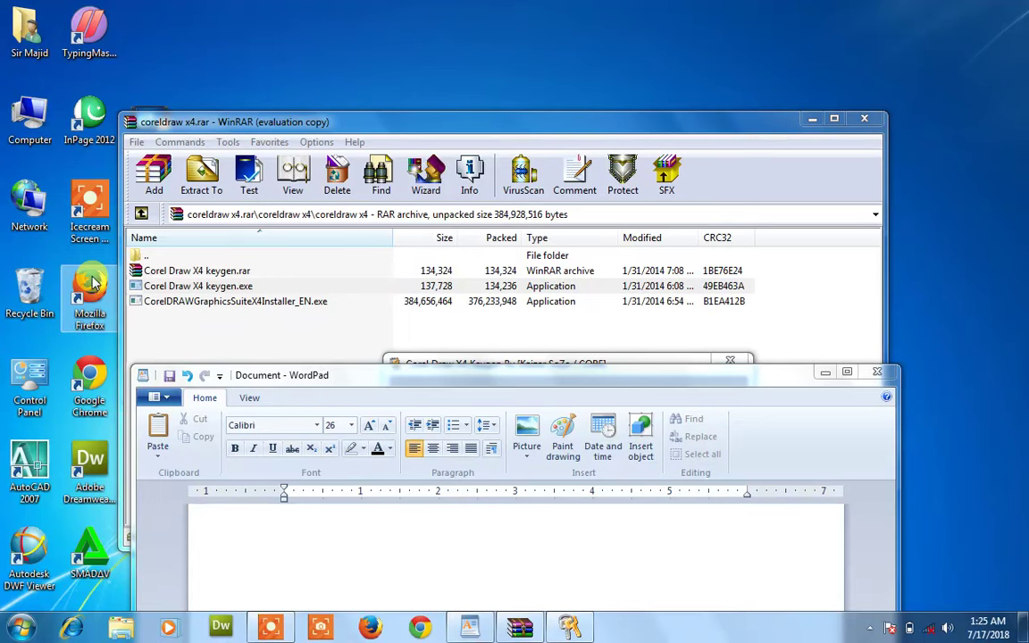
Close WordPad without saving and start a new blank document in CorelDRAW X4
click(886, 370)
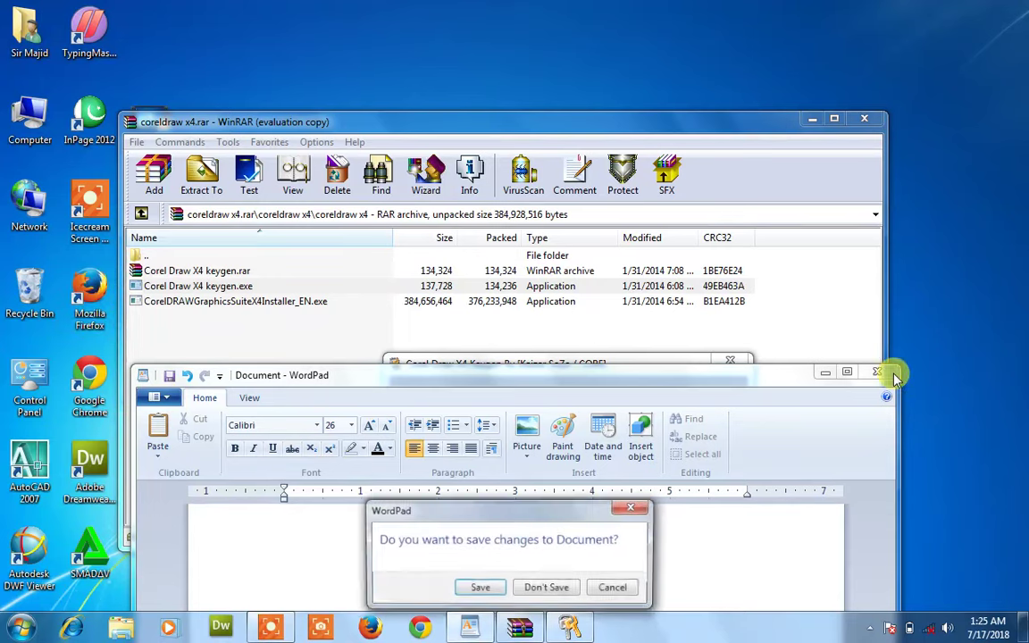
click(579, 589)
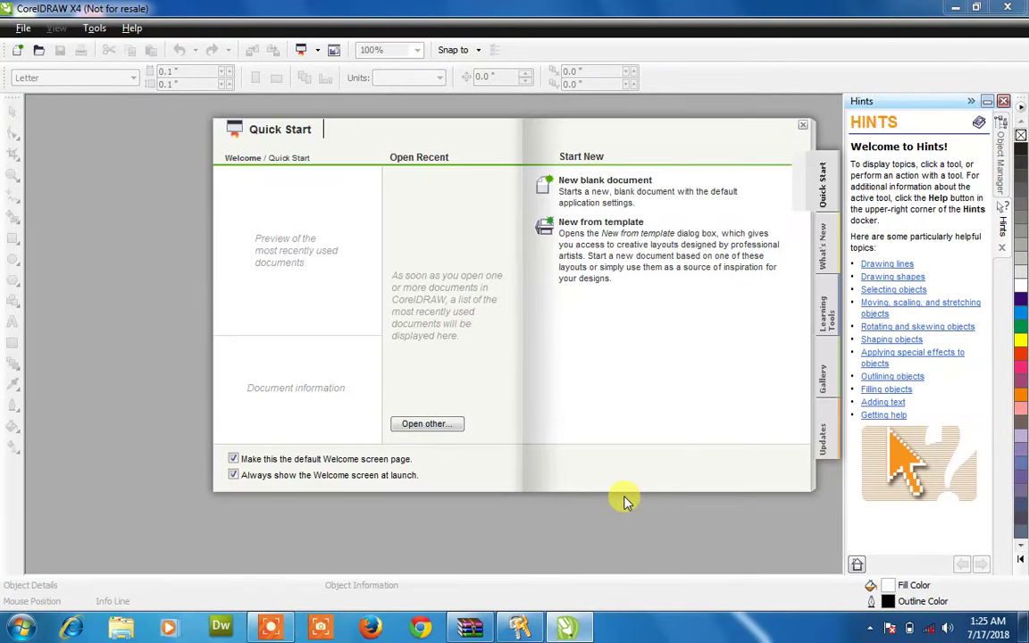
click(621, 183)
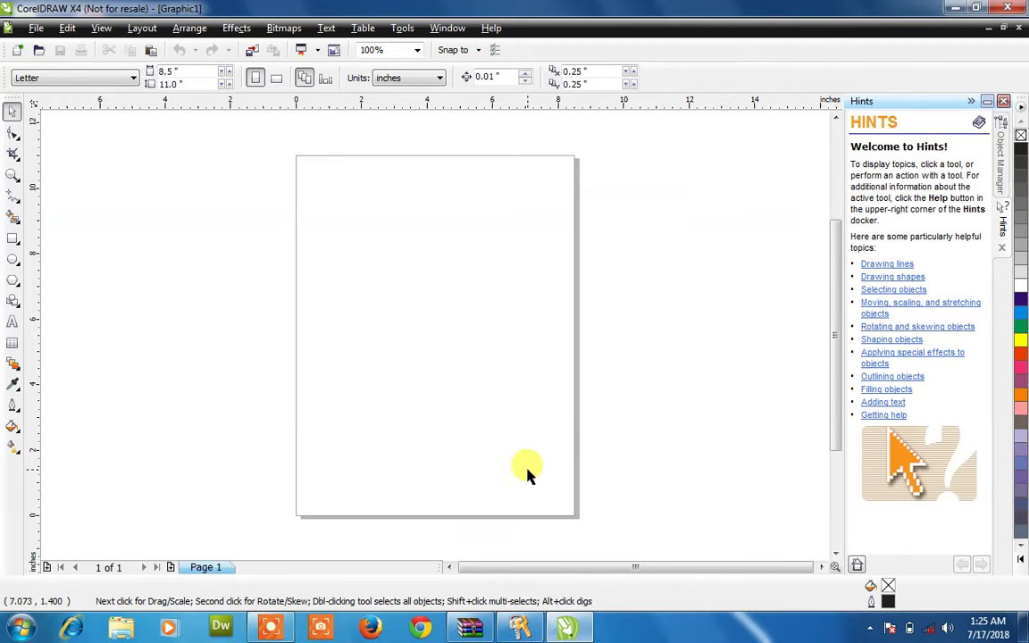
click(569, 628)
click(569, 628)
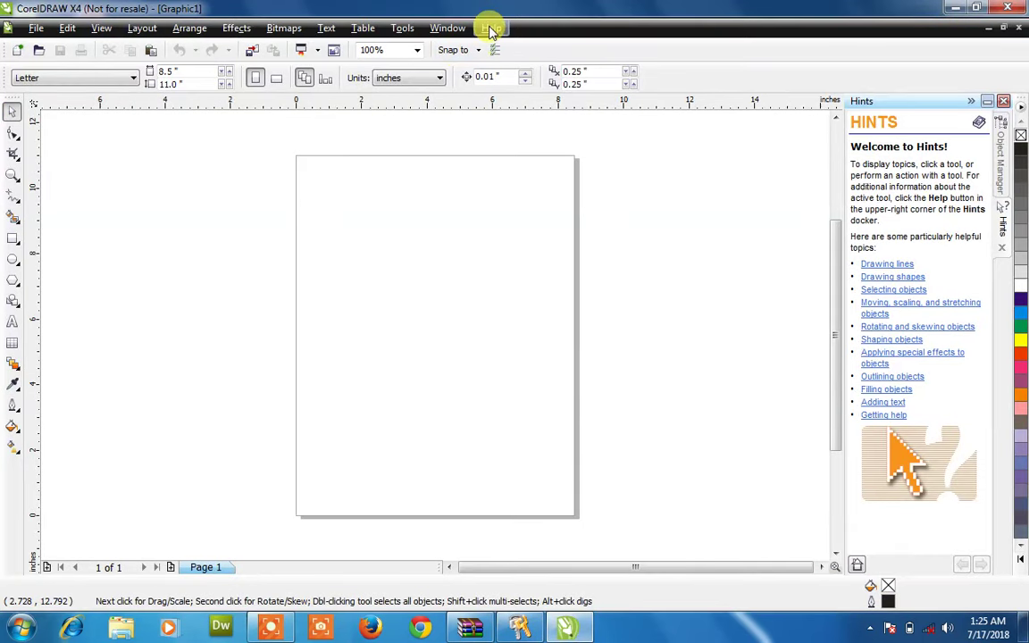
View the Updates page of the welcome screen, close it, and look through the help options
click(491, 28)
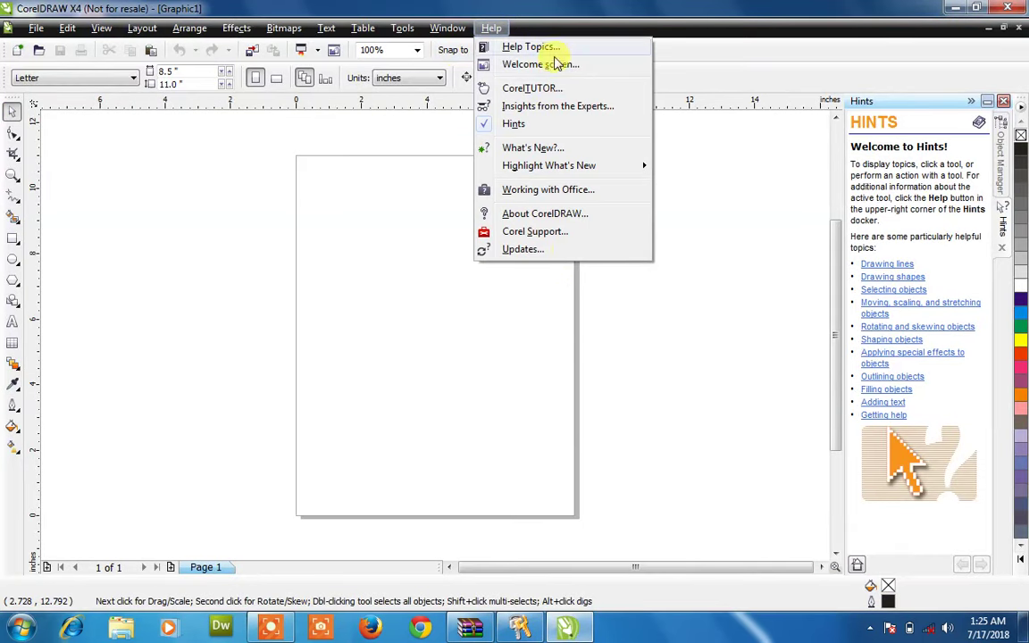
click(522, 249)
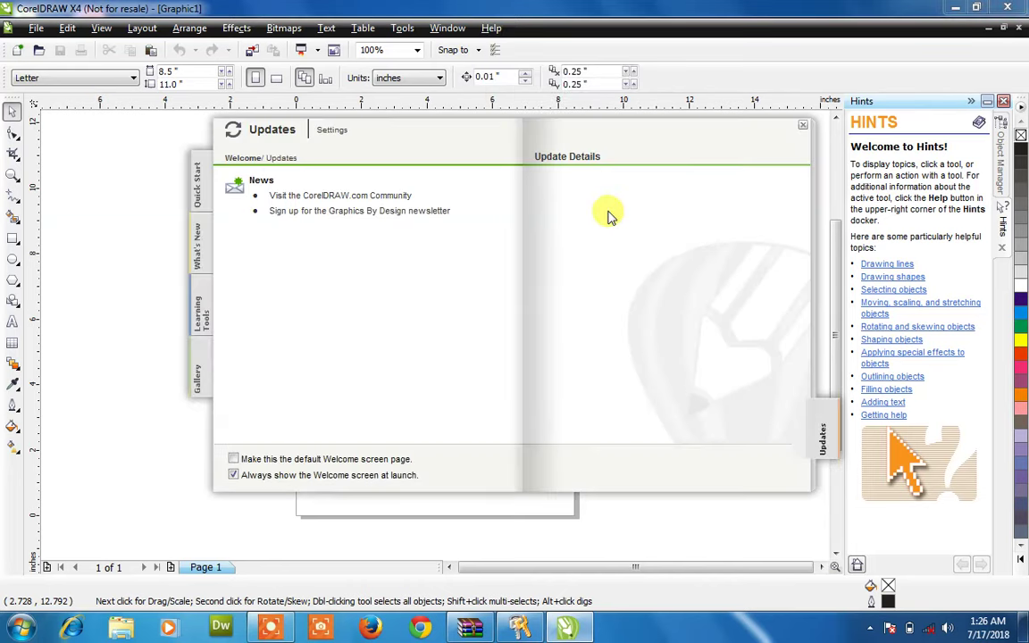
click(804, 125)
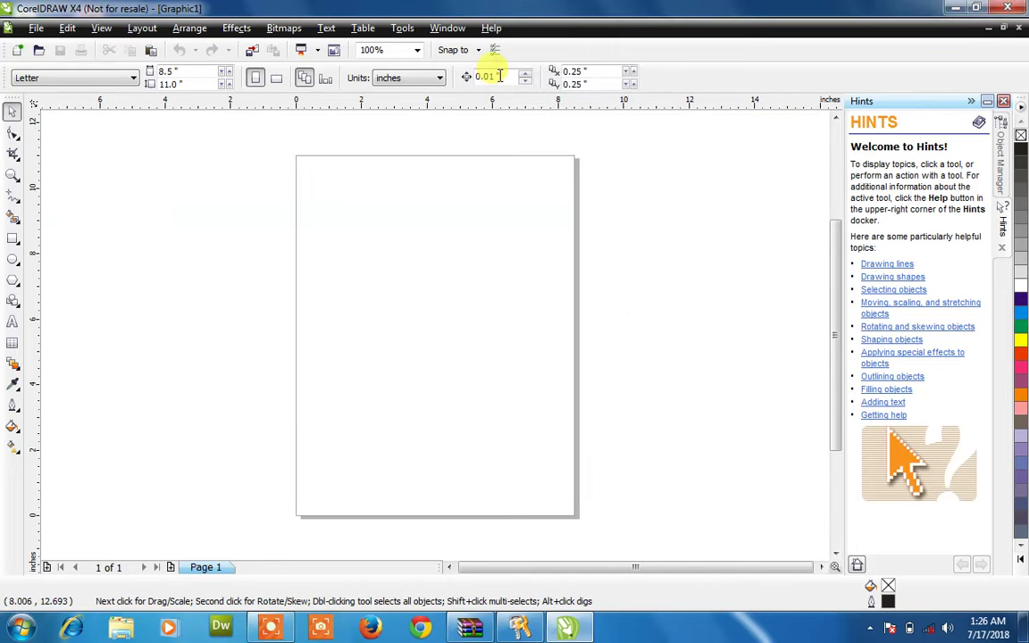
click(490, 28)
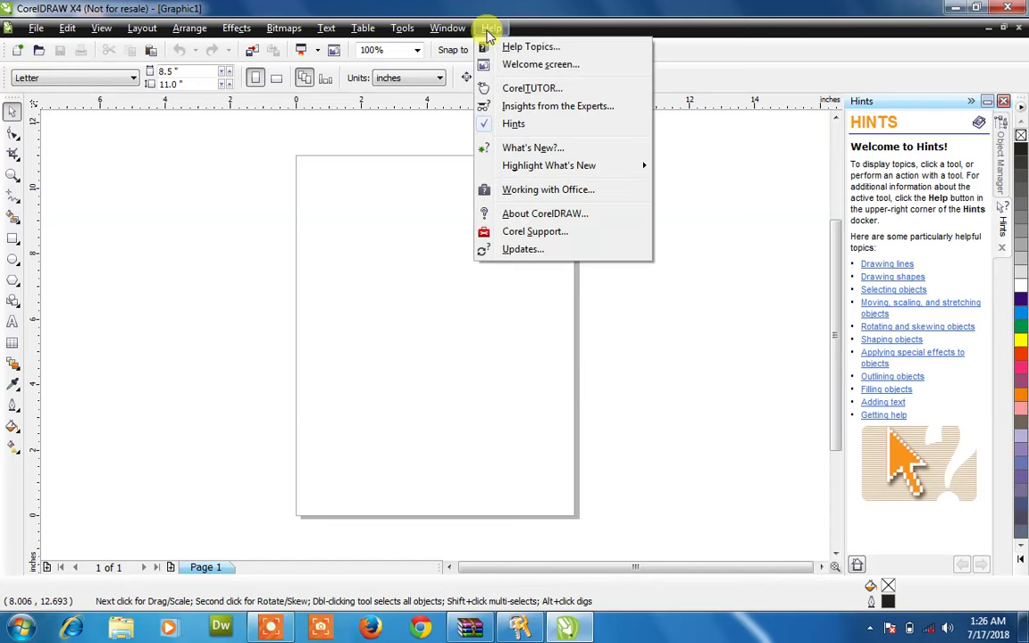
click(423, 277)
click(457, 31)
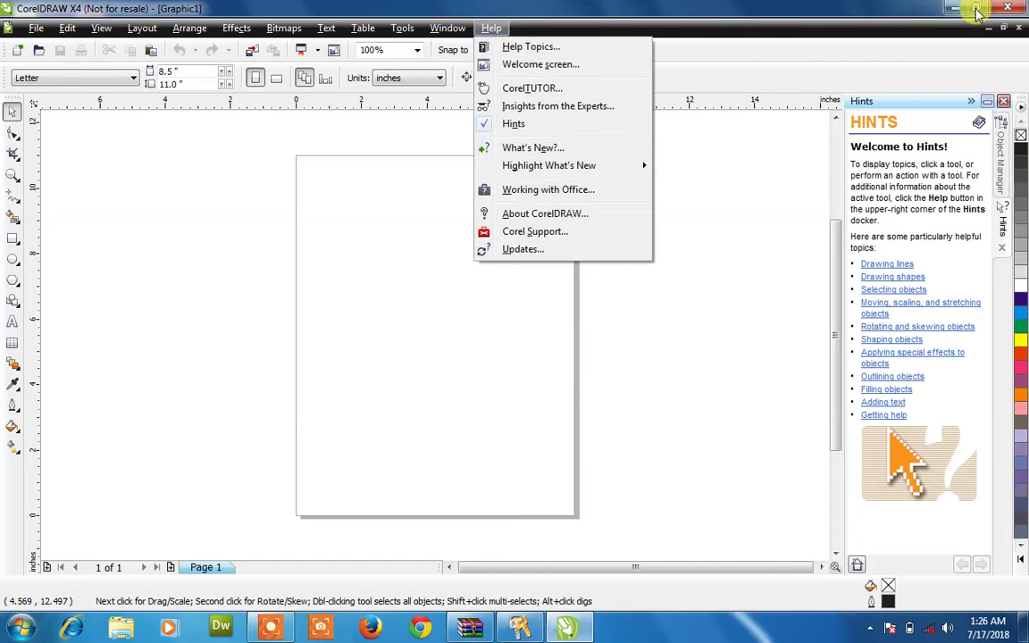
Close CorelDRAW X4 and relaunch it with the Windows Run command coreldrw
click(1012, 13)
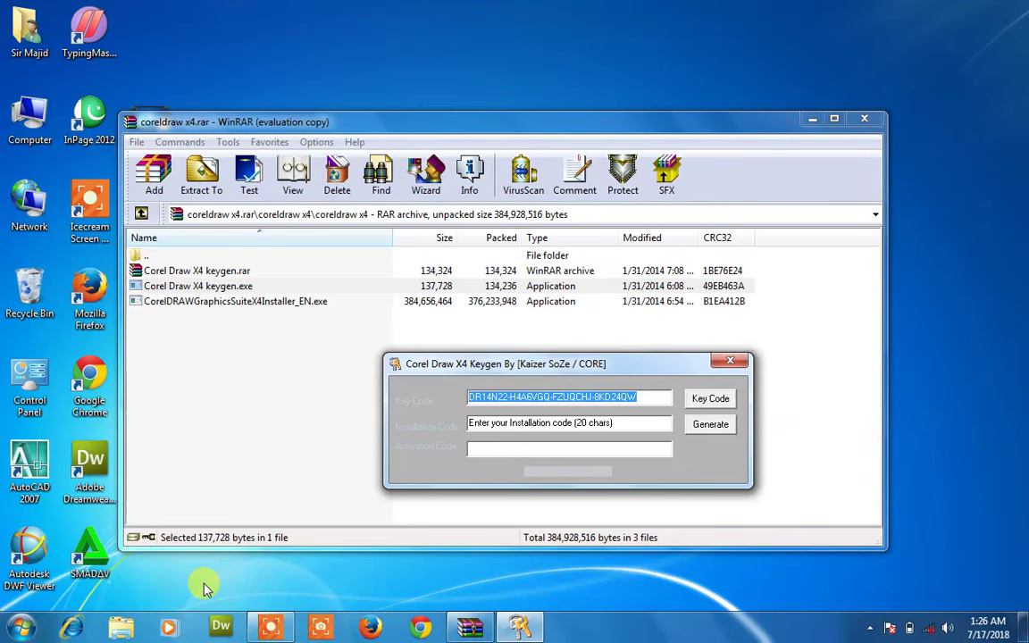
key(super+r)
text(coreld)
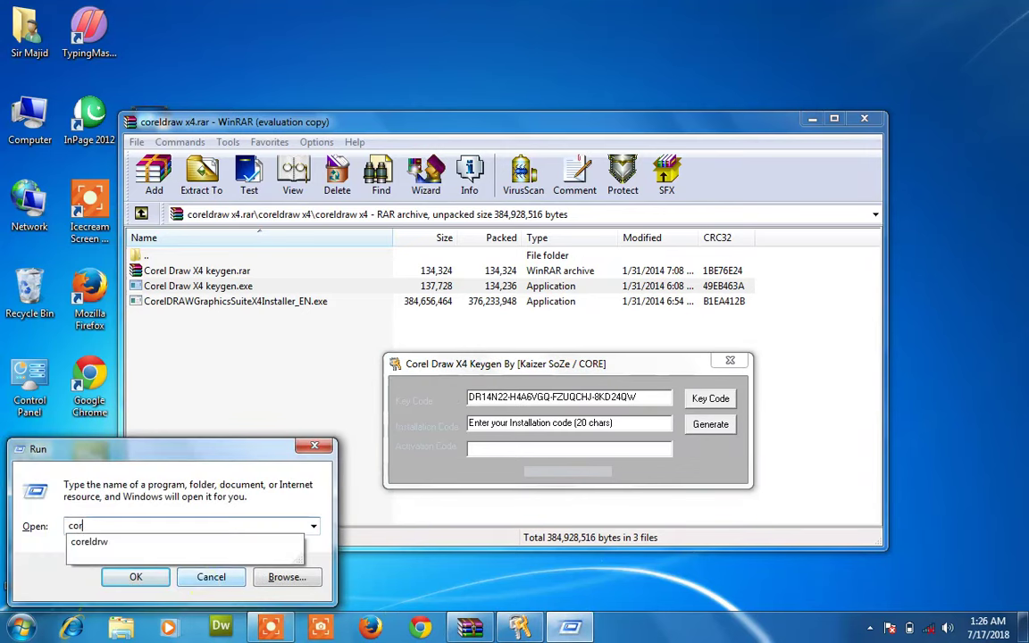
key(BackSpace)
key(BackSpace)
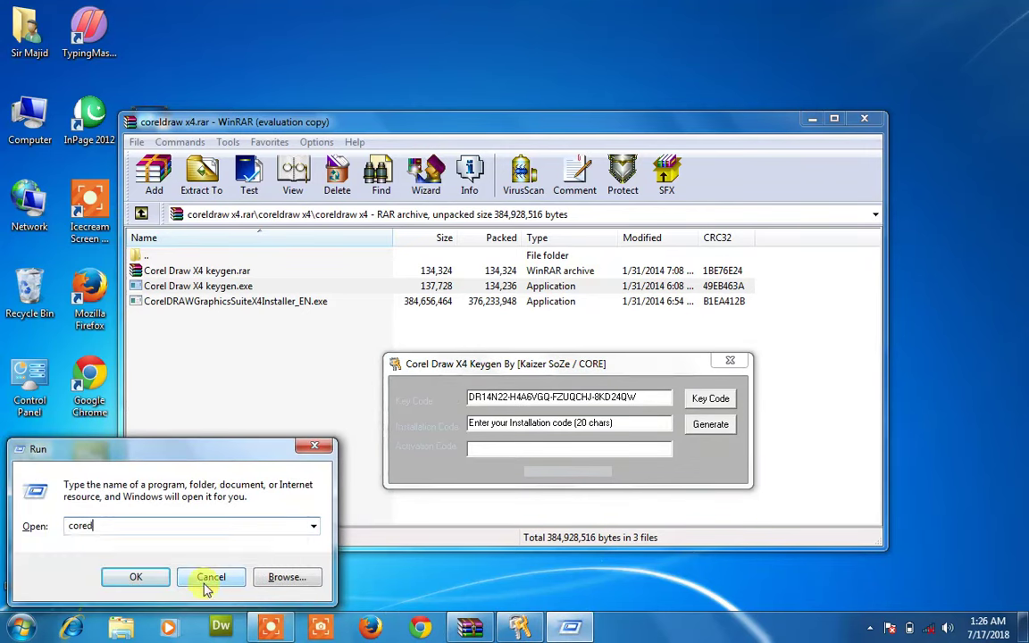
text(ldrw)
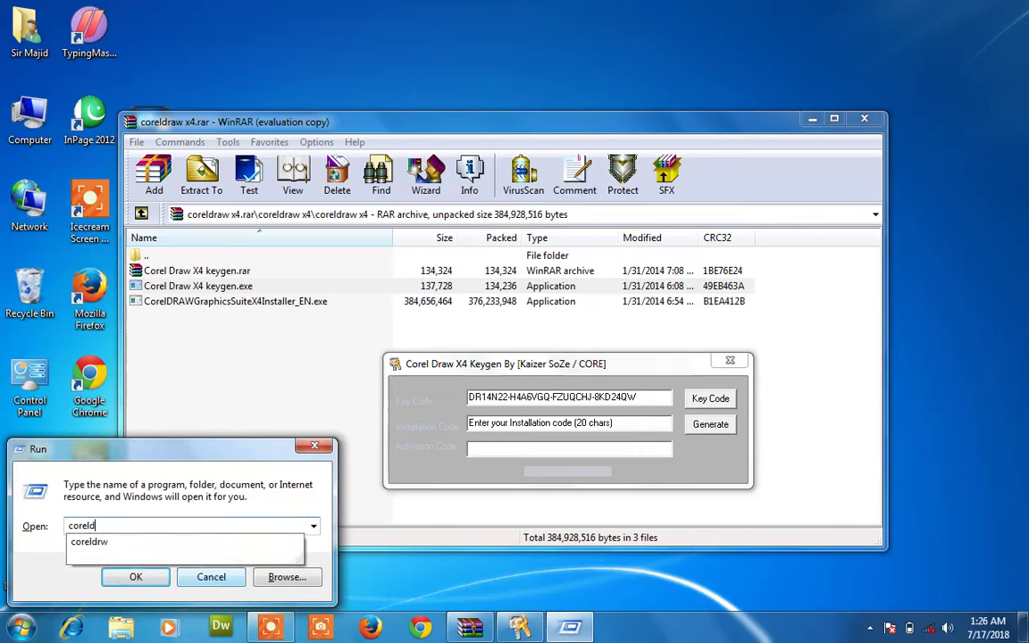
click(208, 579)
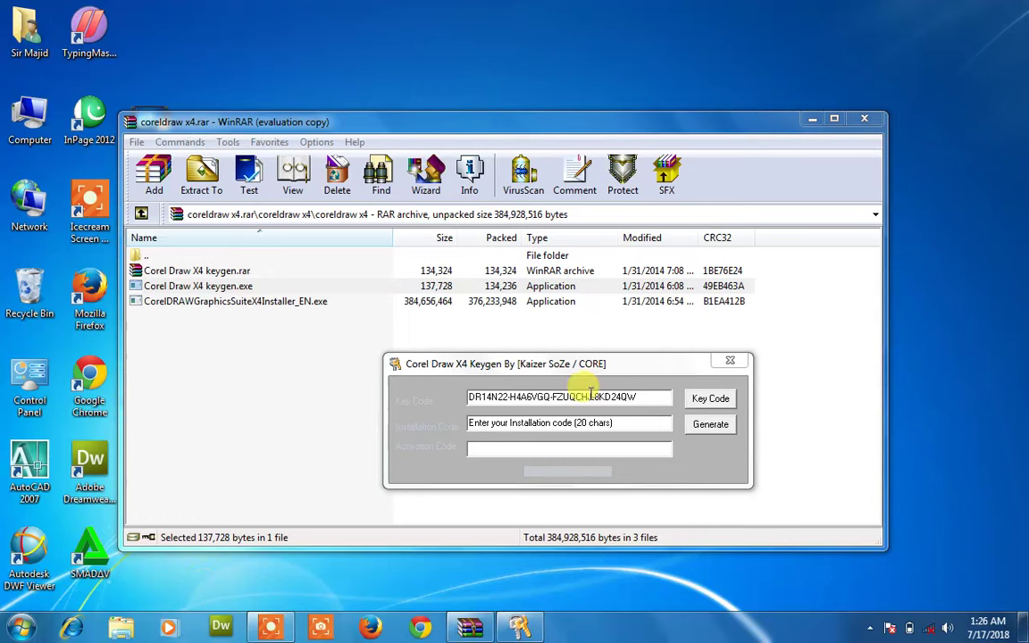
Try to generate an activation code from the placeholder installation code text, and close the keygen window
drag(616, 420, 429, 386)
click(331, 449)
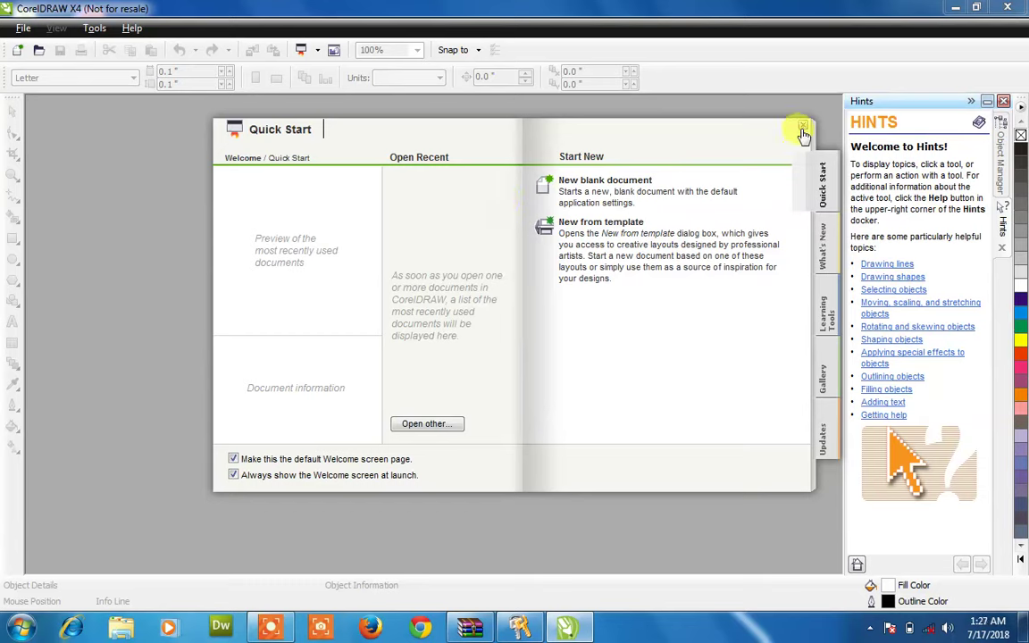
click(521, 631)
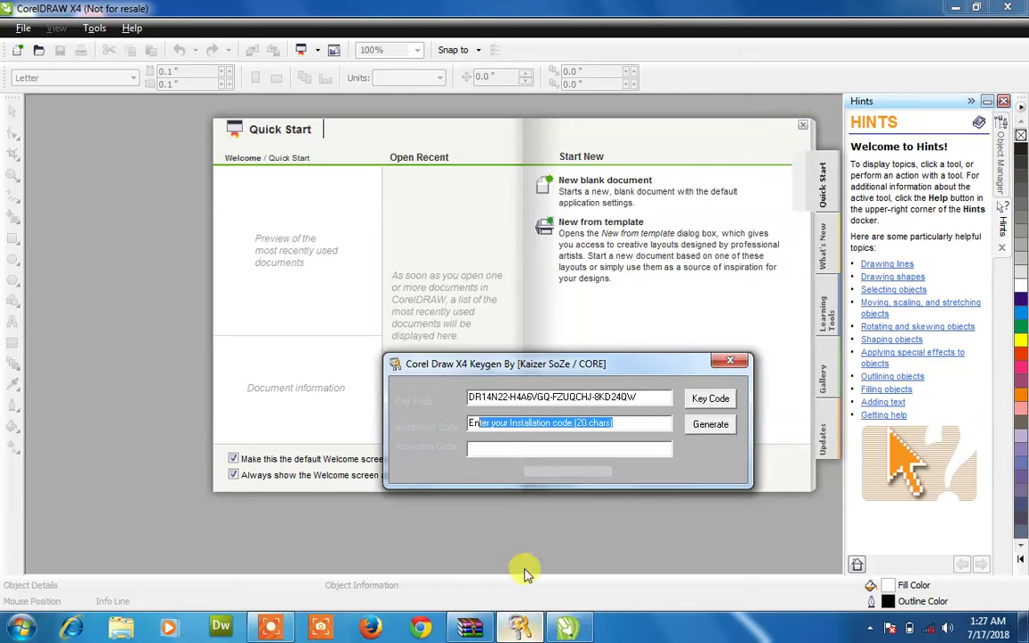
click(542, 421)
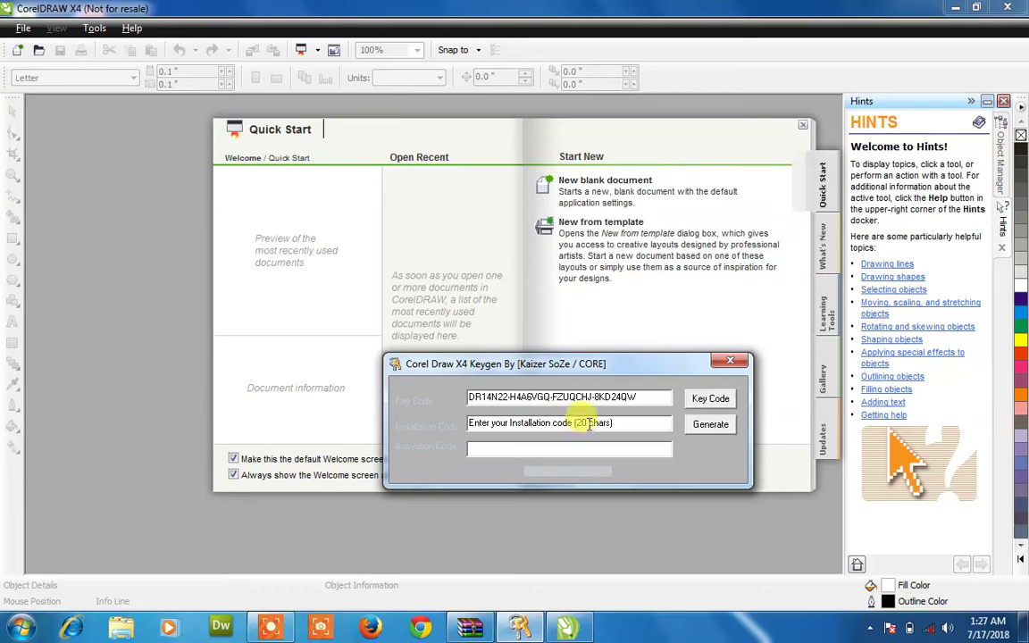
click(709, 425)
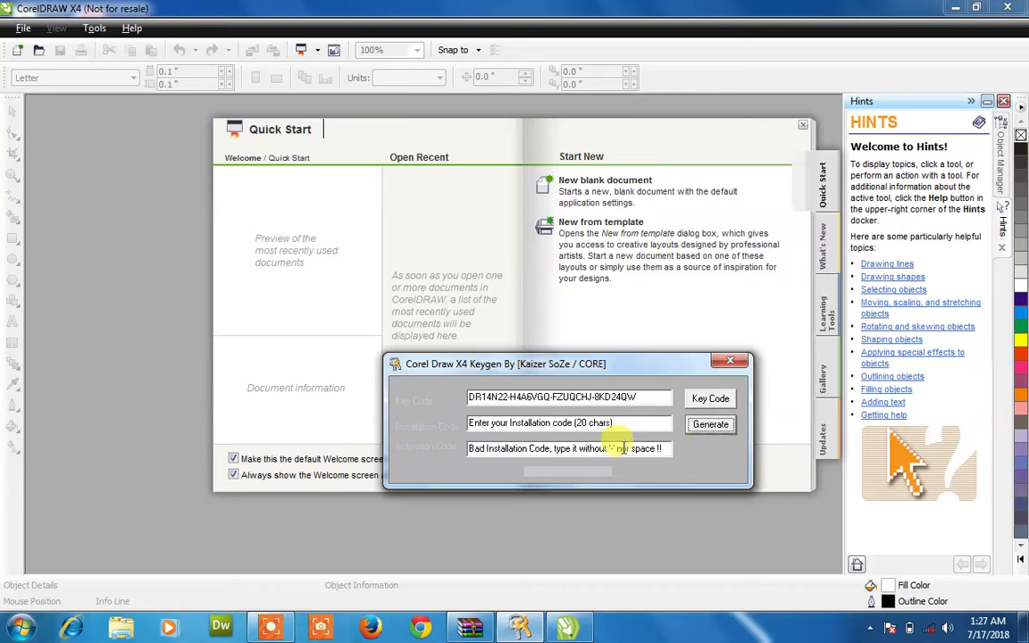
click(482, 447)
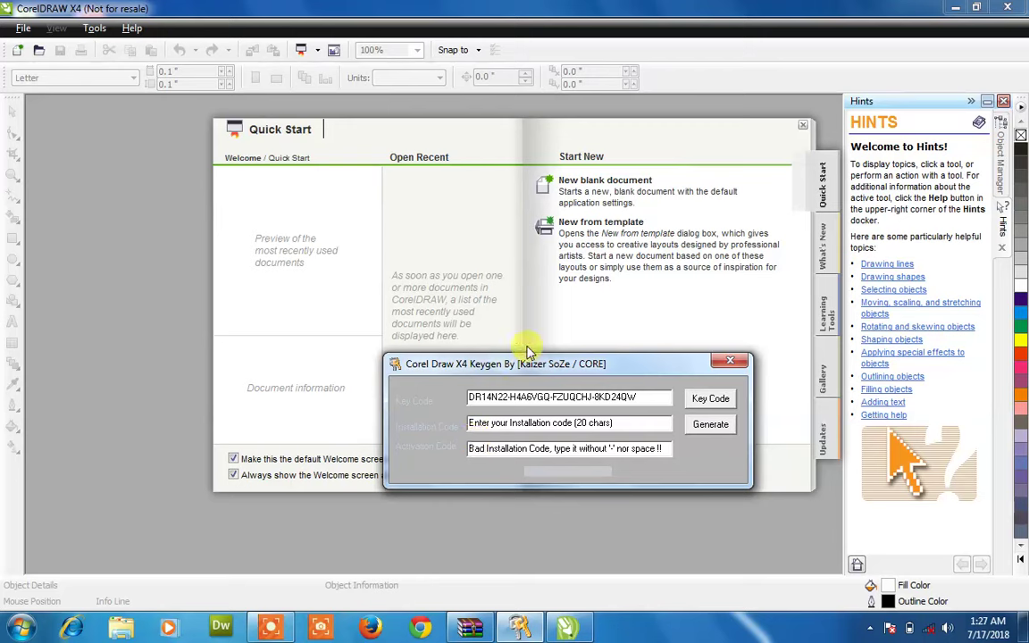
click(726, 362)
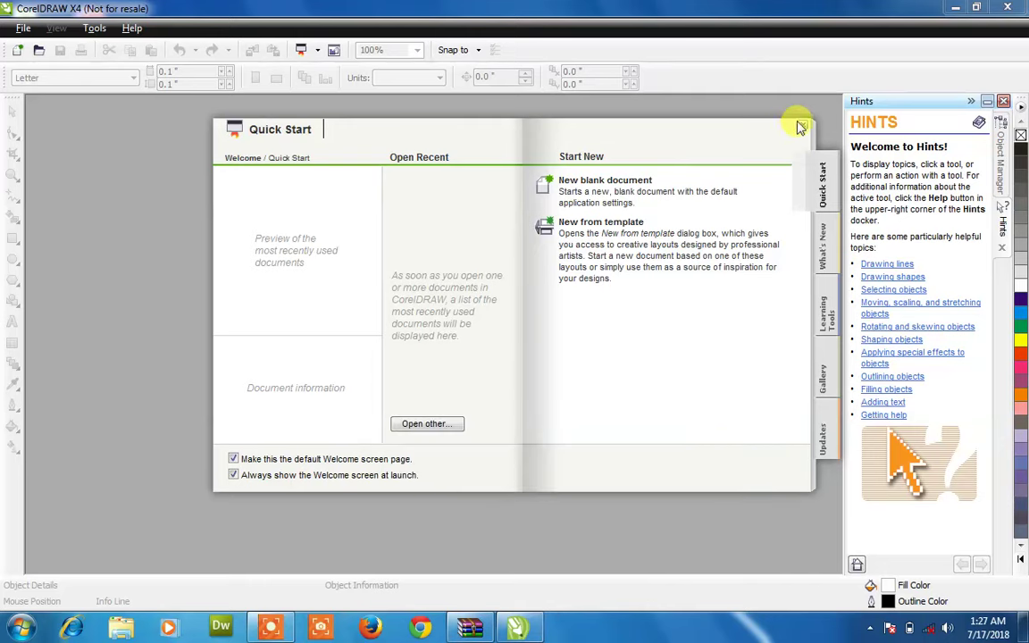
Create a new blank document in place of the welcome screen and close the Hints docker
click(802, 125)
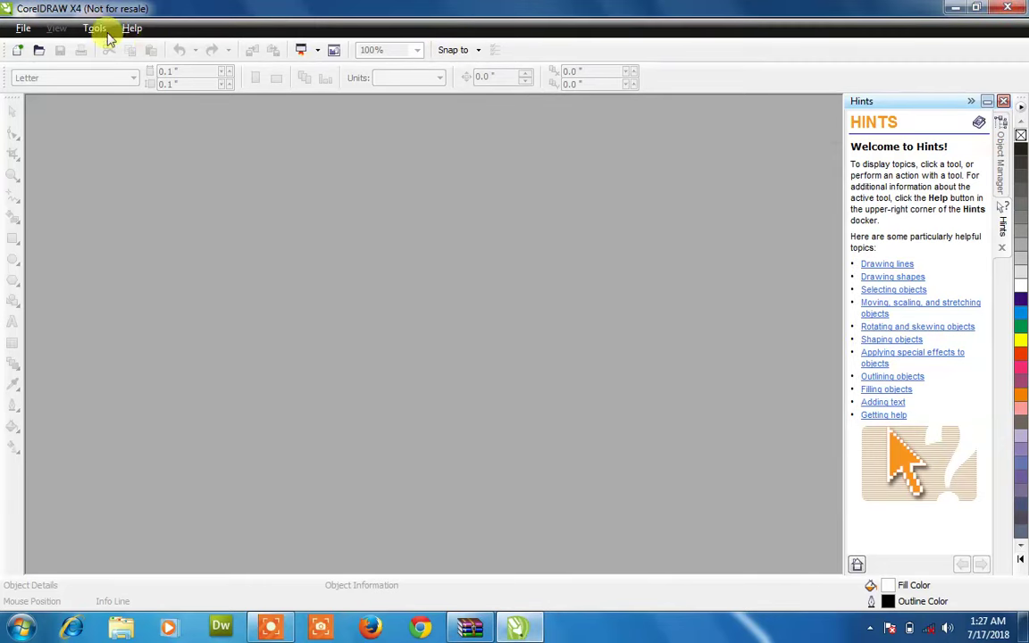
click(26, 29)
click(45, 49)
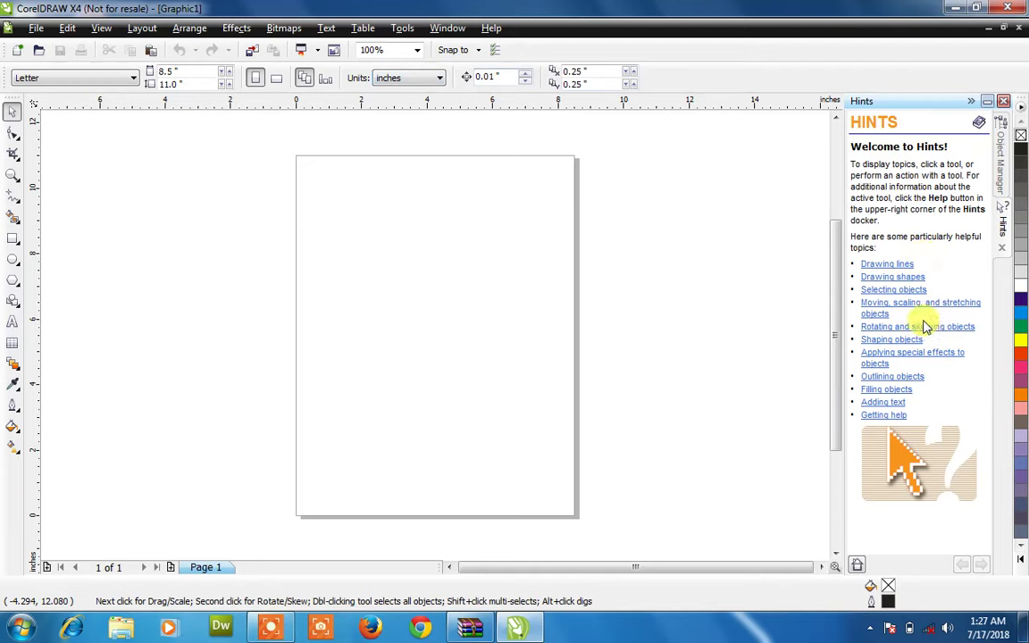
click(1003, 102)
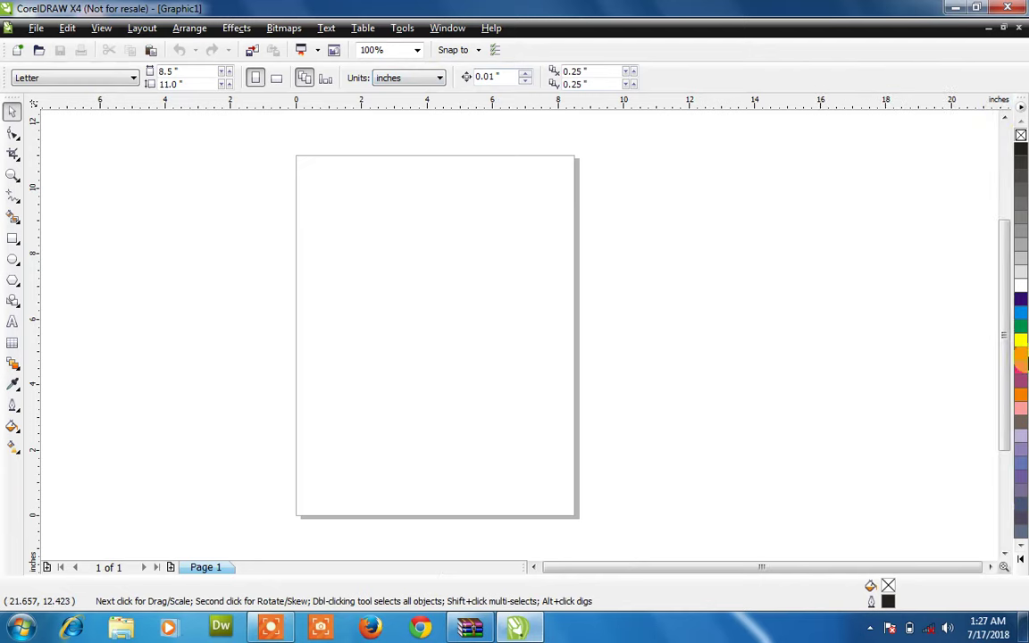